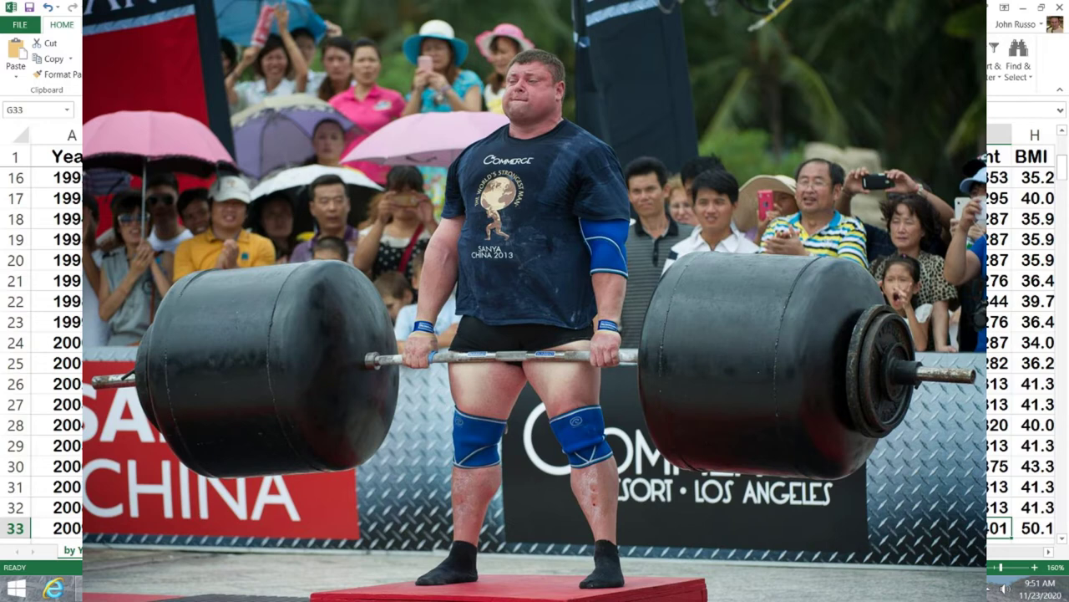
# Review the winners' weights year by year from 2010 through 2020.
pyautogui.press('Down')
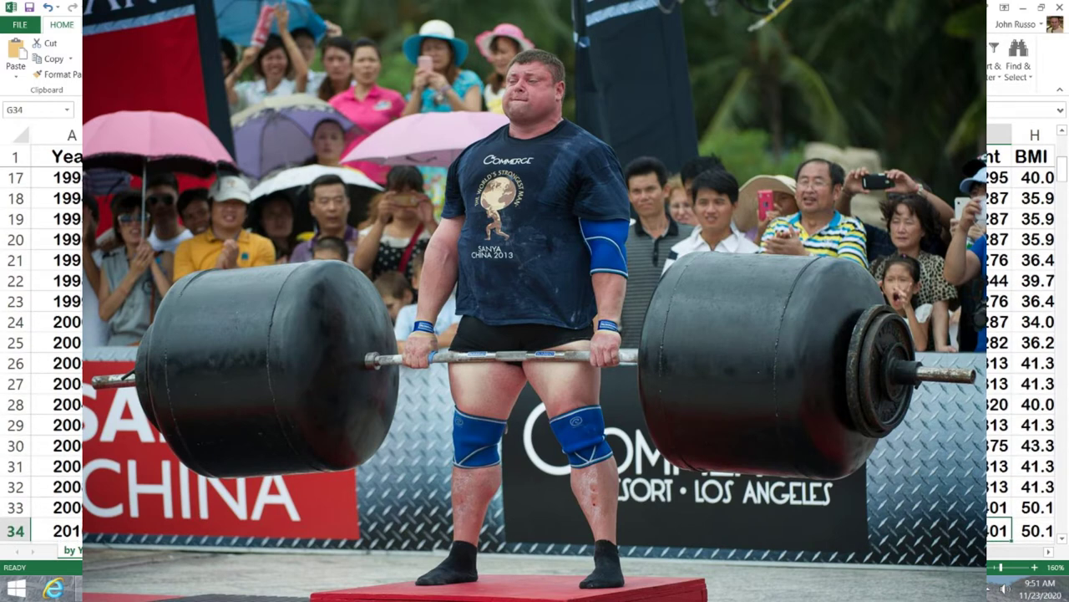
pyautogui.press('Down')
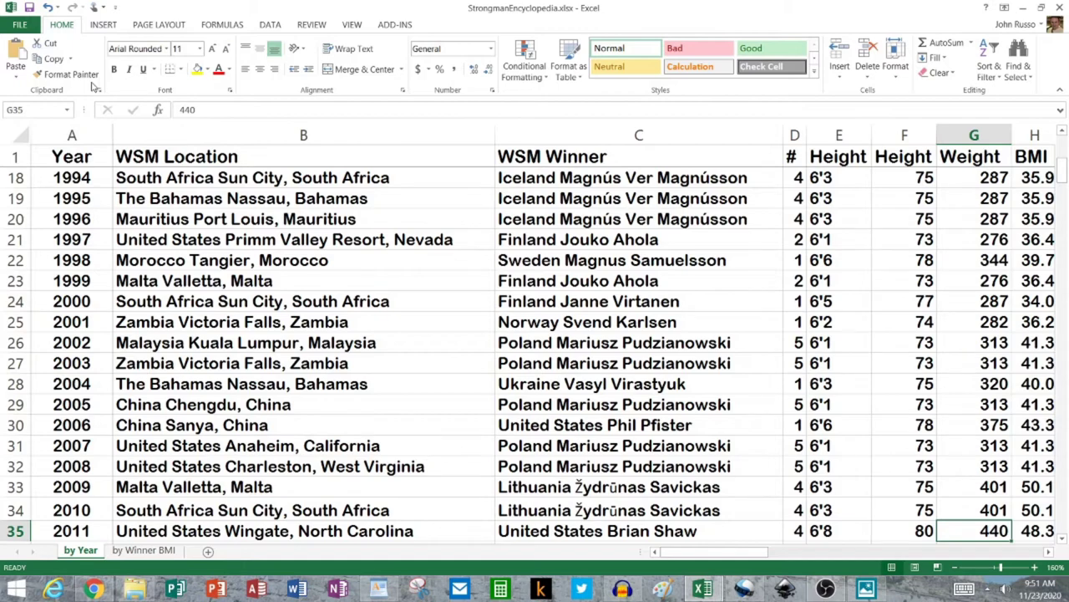
pyautogui.press('Down')
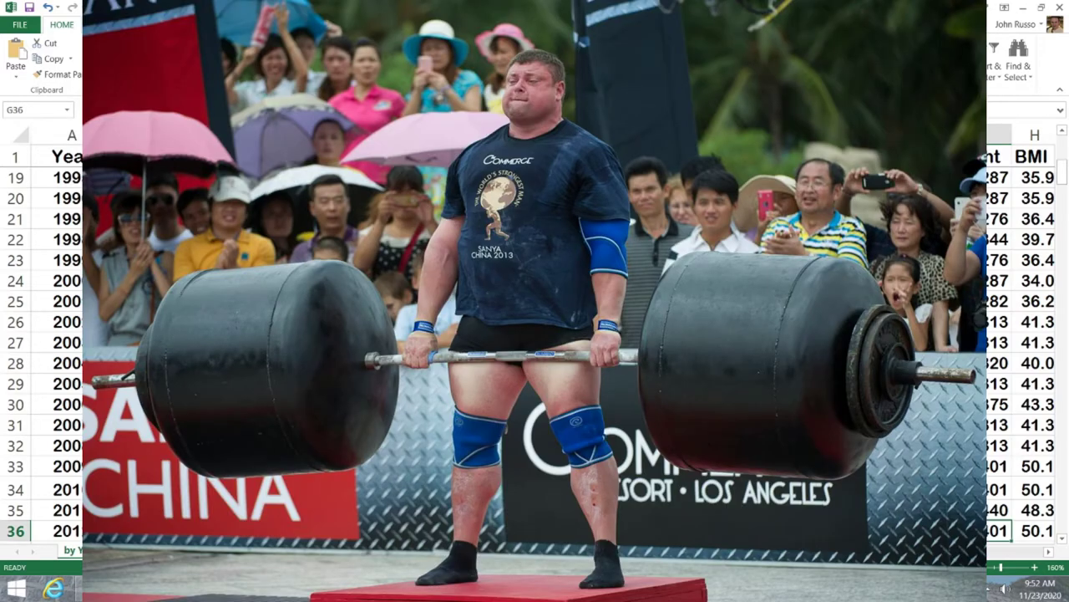
pyautogui.press('Down')
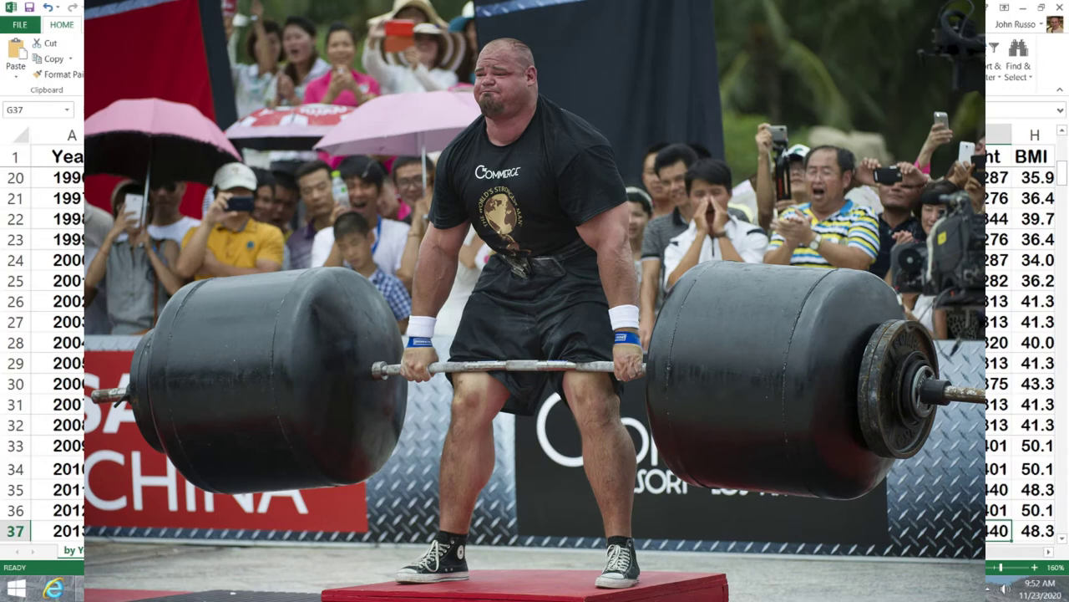
pyautogui.press('Down')
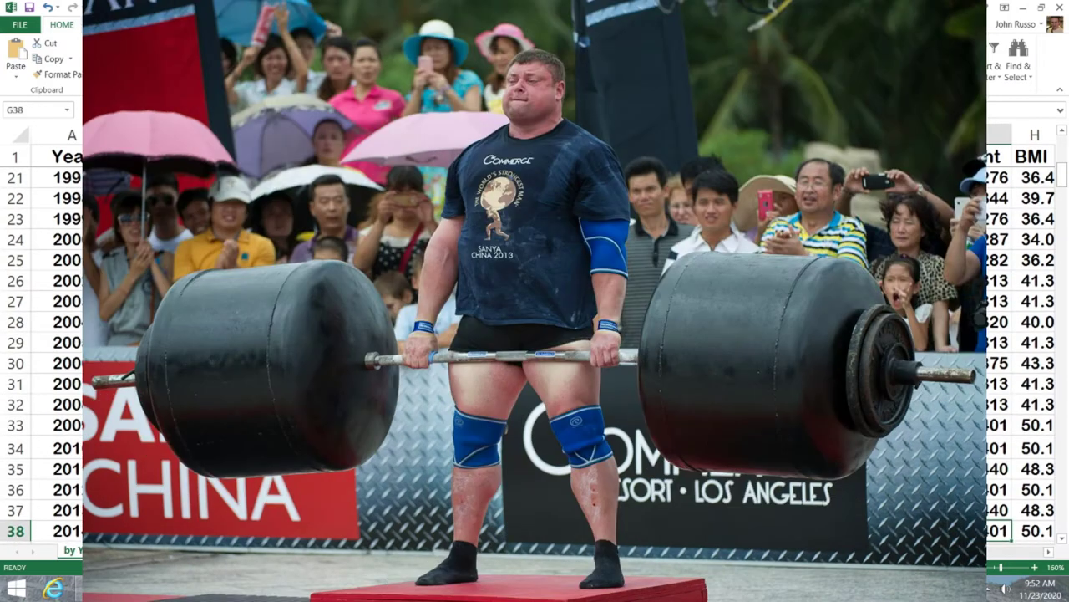
pyautogui.press('Down')
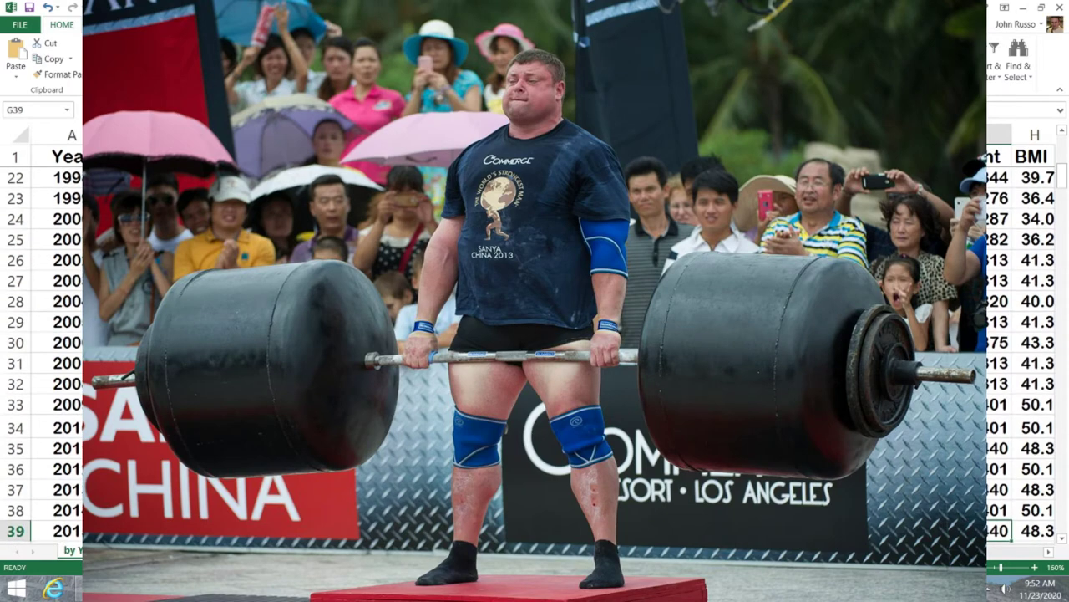
pyautogui.press('Down')
pyautogui.press('Down')
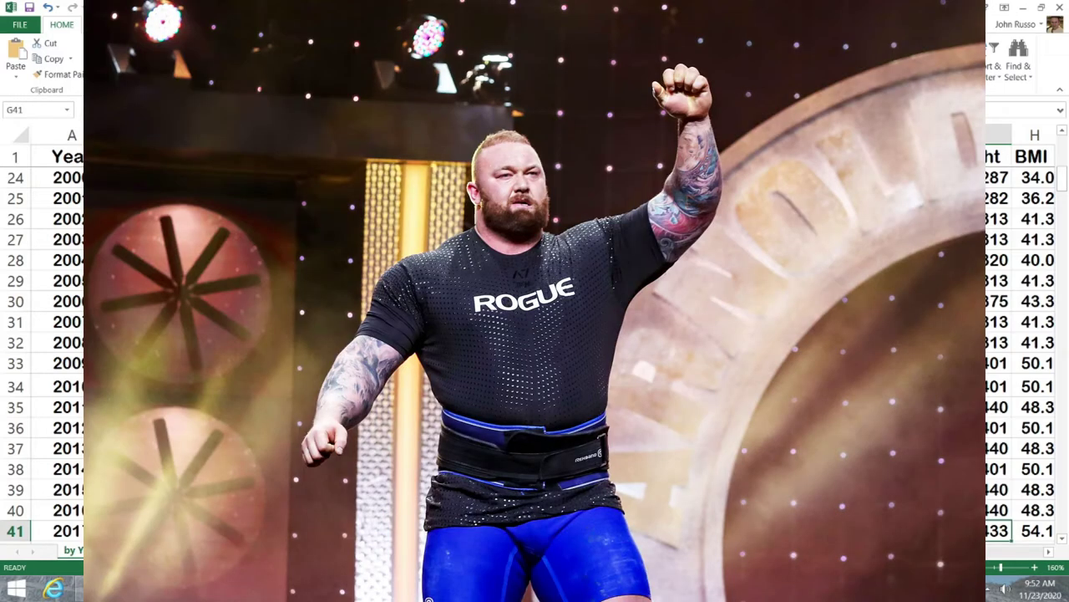
pyautogui.press('Down')
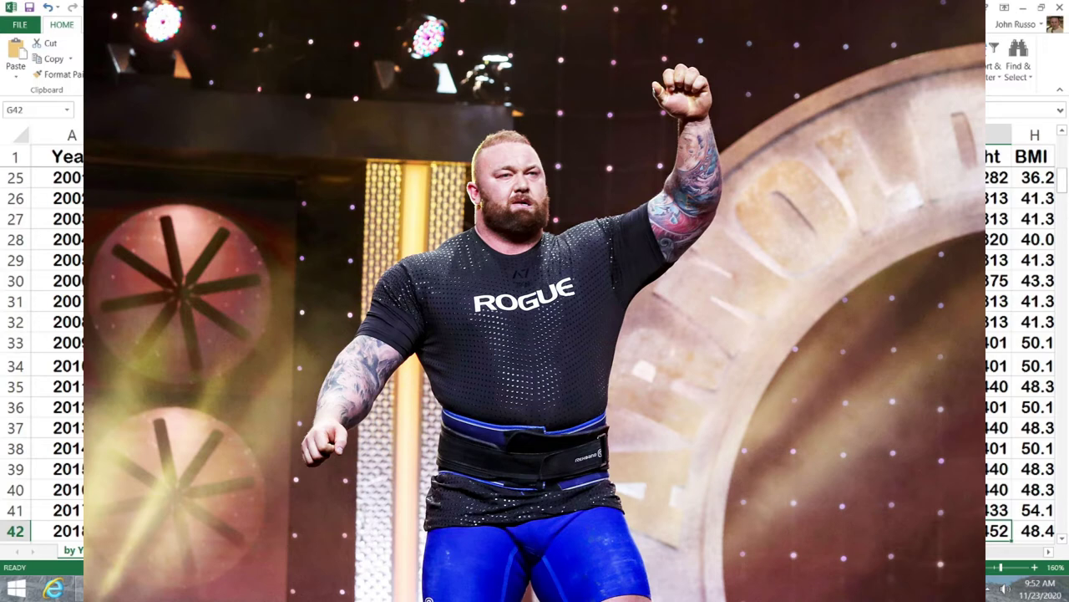
pyautogui.press('Down')
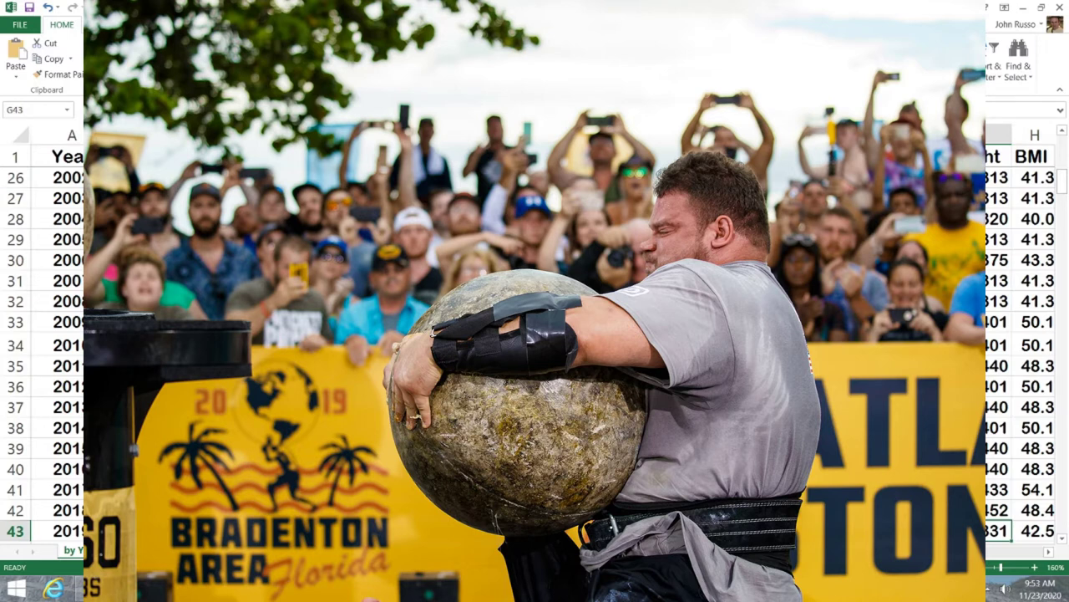
pyautogui.press('Down')
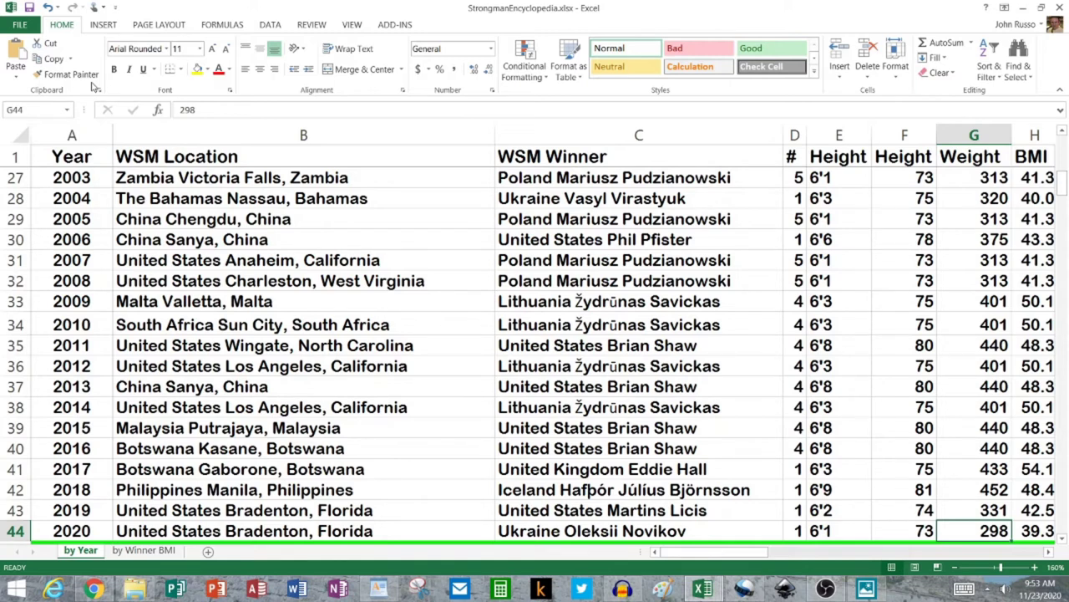
# Examine the mean, median and mode of the winners' weights in the summary rows below the yearly data.
pyautogui.press('Down')
pyautogui.press('Down')
pyautogui.press('Down')
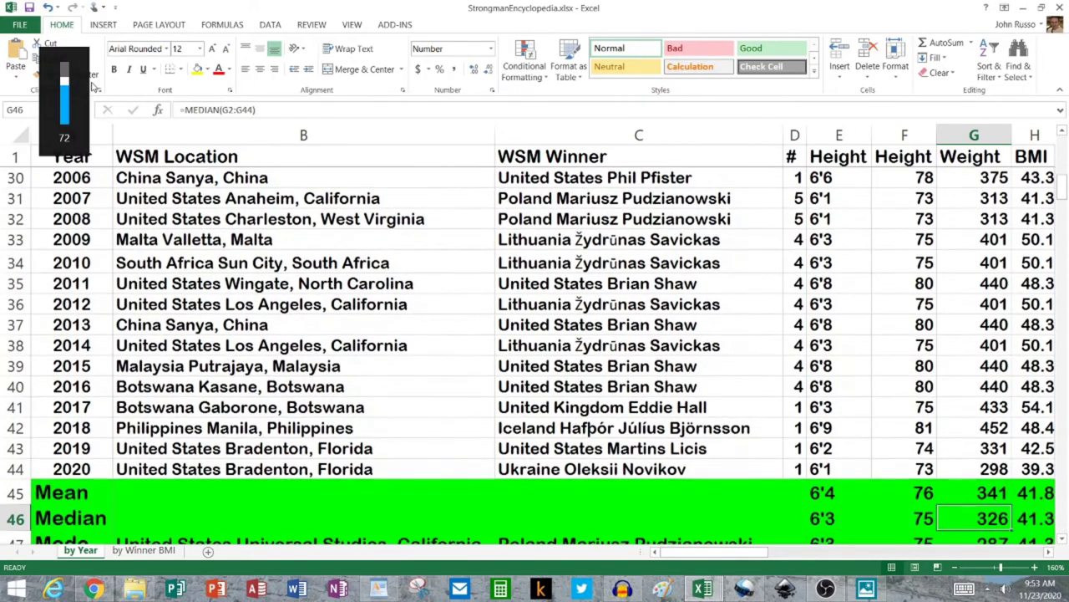
pyautogui.press('Up')
pyautogui.press('Up')
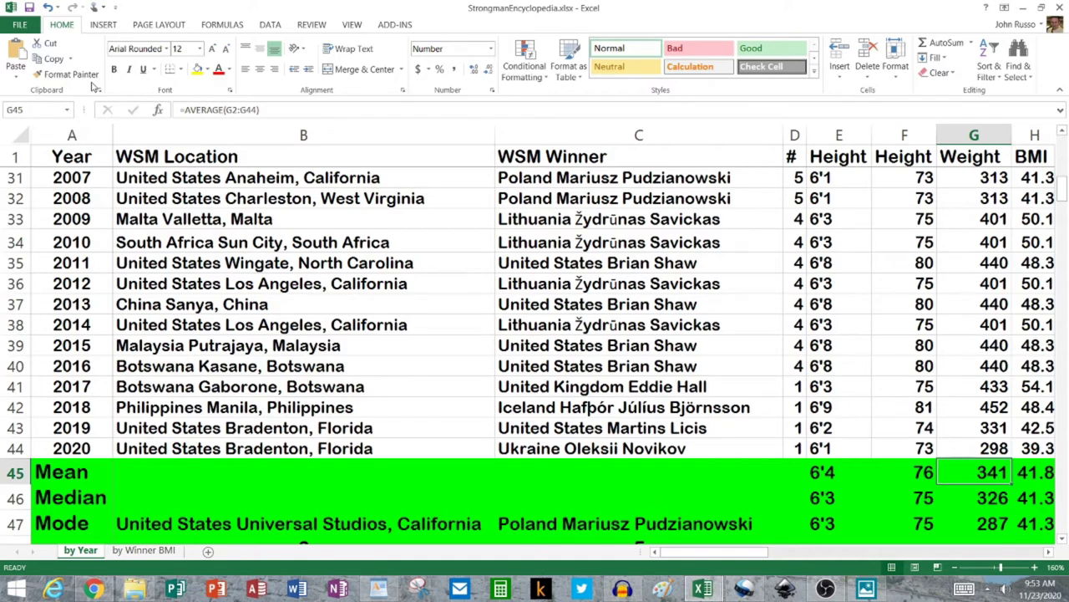
pyautogui.press('XF86AudioRaiseVolume')
pyautogui.press('Down')
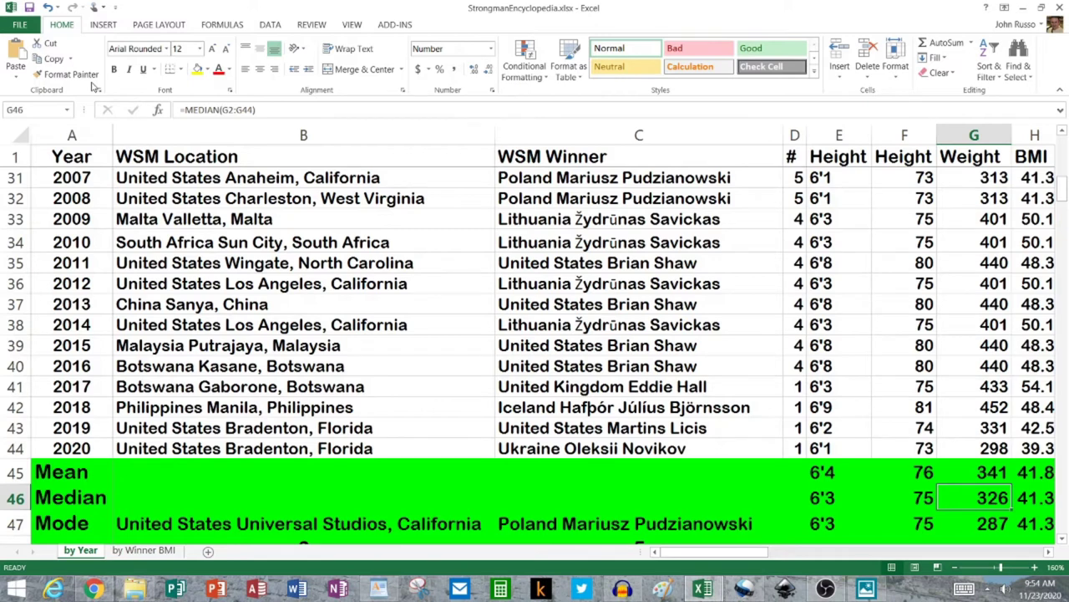
pyautogui.press('Down')
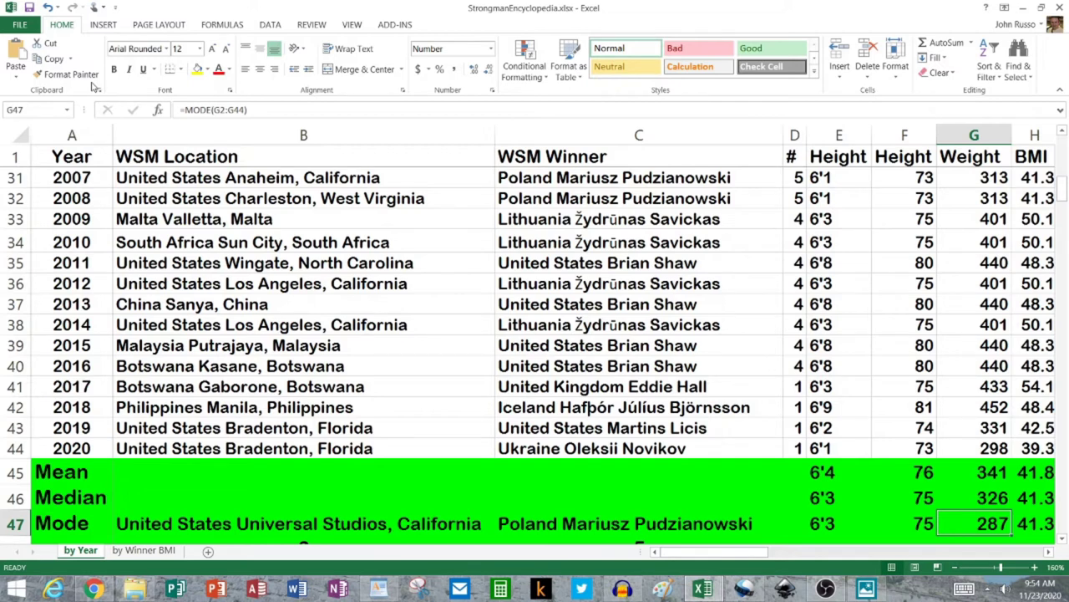
pyautogui.press('Up')
pyautogui.press('Up')
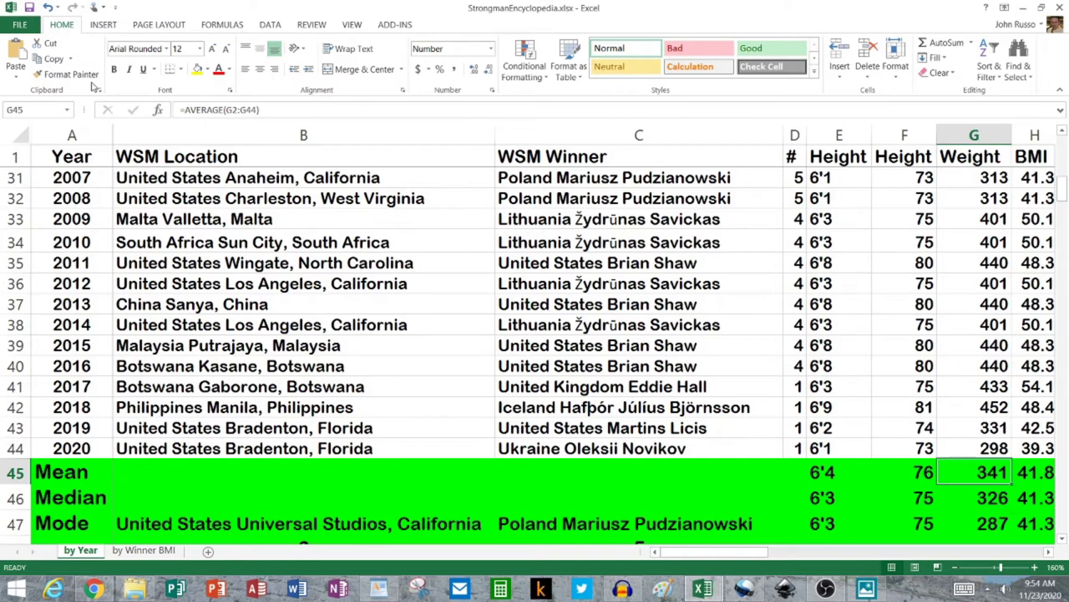
# Review the weights of the 1977 to 1980 winners at the start of the Weight column.
pyautogui.press('Up')
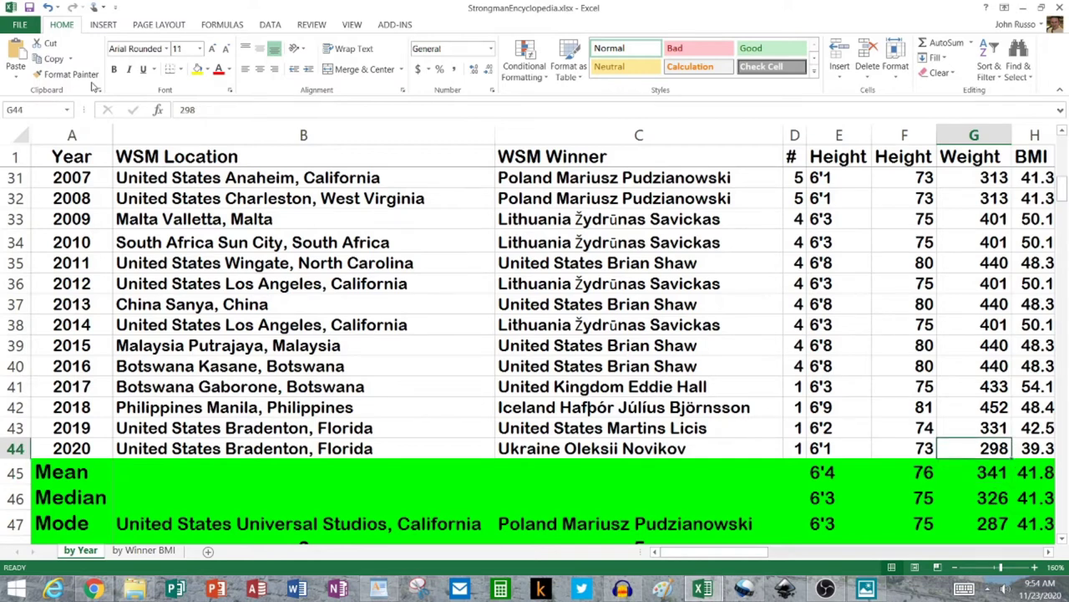
pyautogui.press('Up')
pyautogui.press('Up')
pyautogui.press('Up')
pyautogui.press('Up')
pyautogui.press('Up')
pyautogui.press('Up')
pyautogui.press('Up')
pyautogui.press('Up')
pyautogui.press('Up')
pyautogui.press('Up')
pyautogui.press('Up')
pyautogui.press('Up')
pyautogui.press('Up')
pyautogui.press('Up')
pyautogui.press('Up')
pyautogui.press('Up')
pyautogui.press('Up')
pyautogui.press('Up')
pyautogui.press('Up')
pyautogui.press('Up')
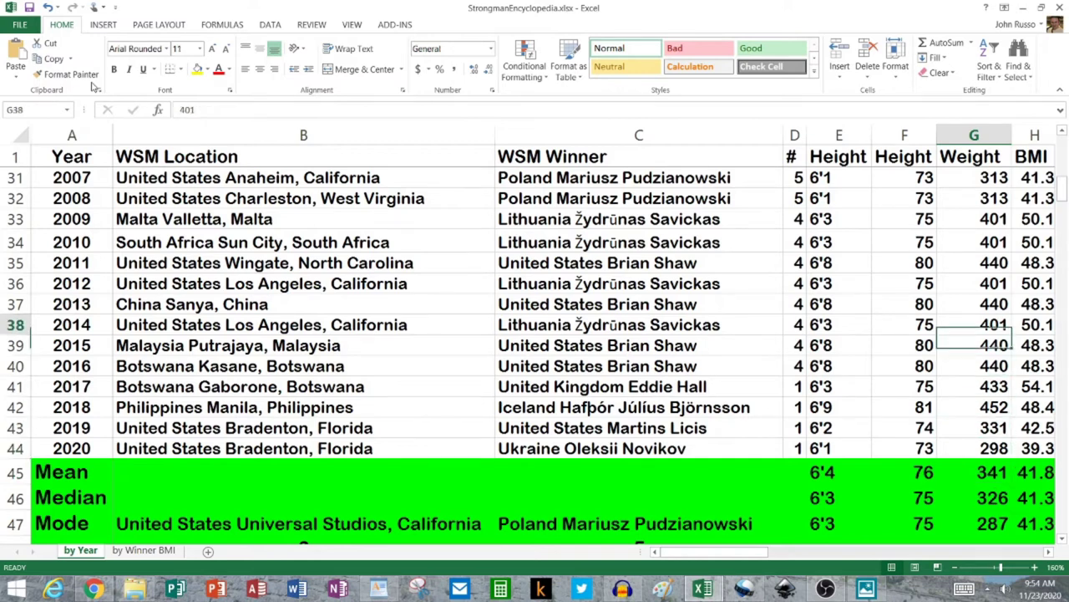
pyautogui.press('Up')
pyautogui.press('Up')
pyautogui.press('Up')
pyautogui.press('Up')
pyautogui.press('Up')
pyautogui.press('Up')
pyautogui.press('Up')
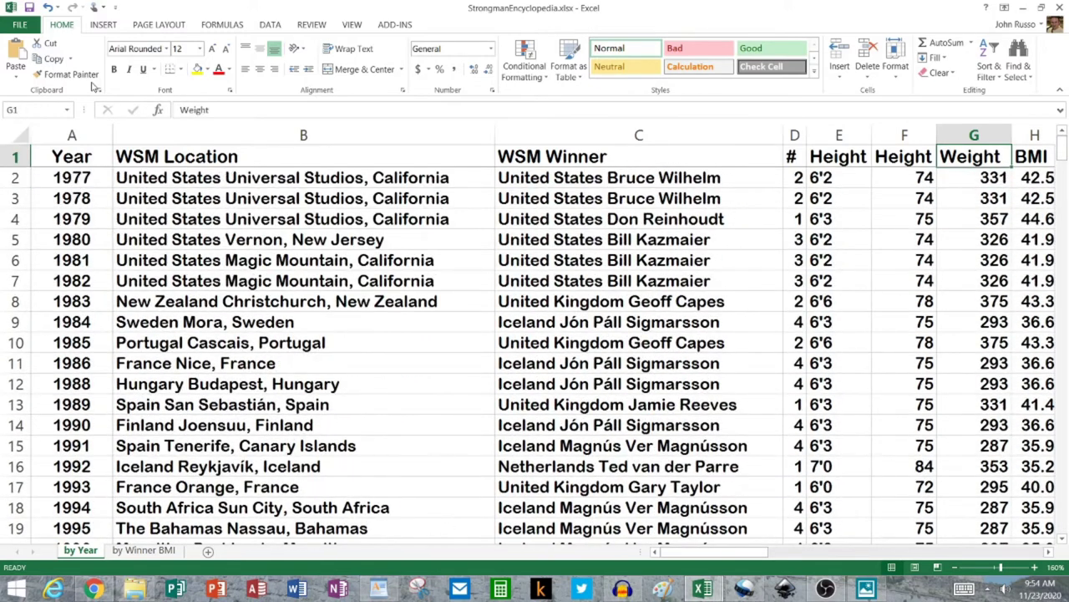
pyautogui.press('Down')
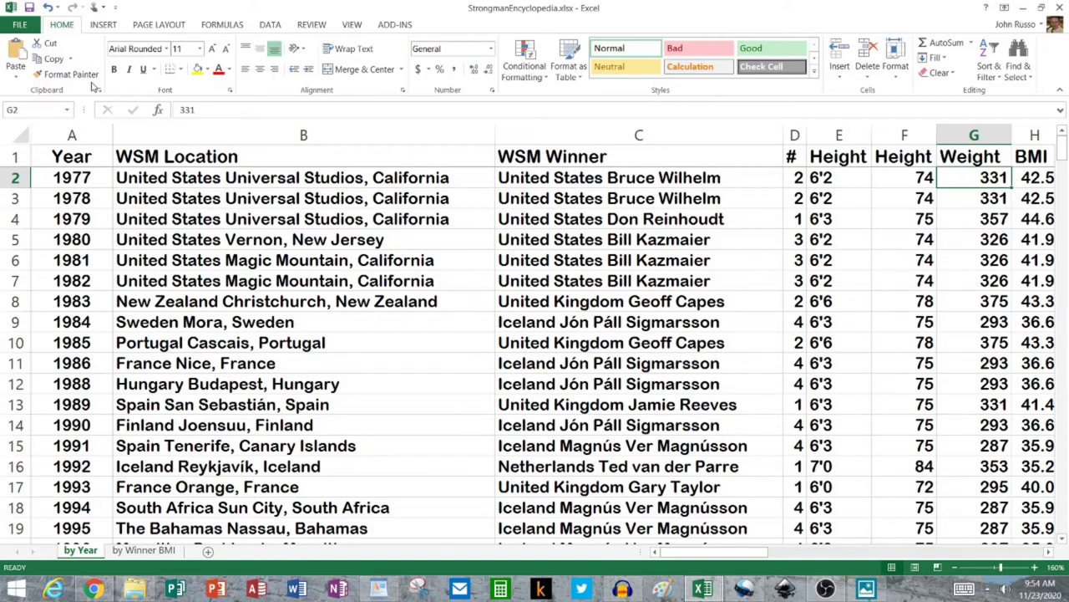
pyautogui.press('Down')
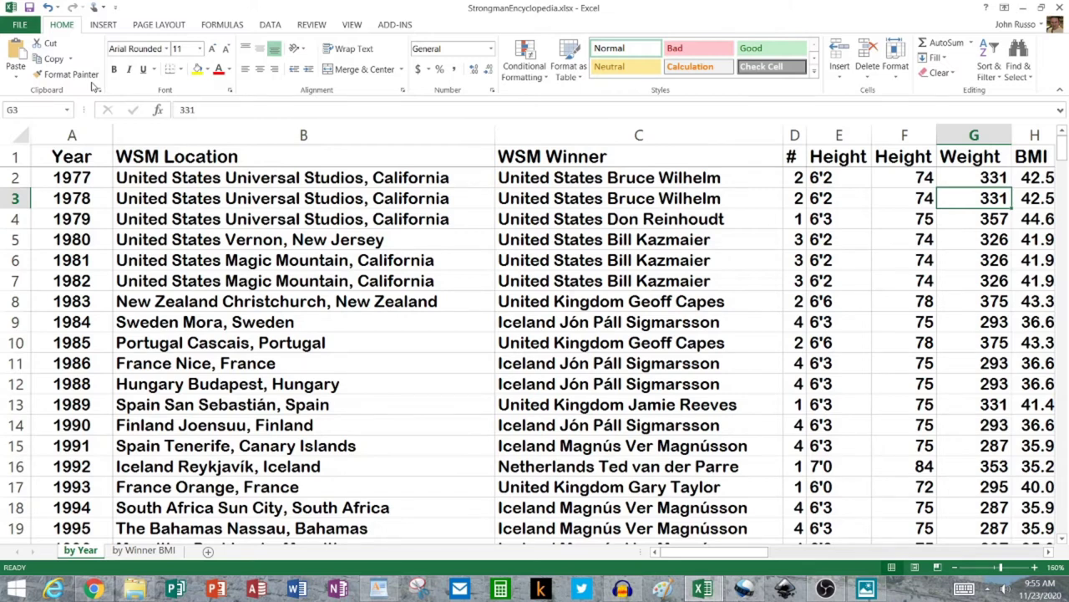
pyautogui.press('Down')
pyautogui.press('Down')
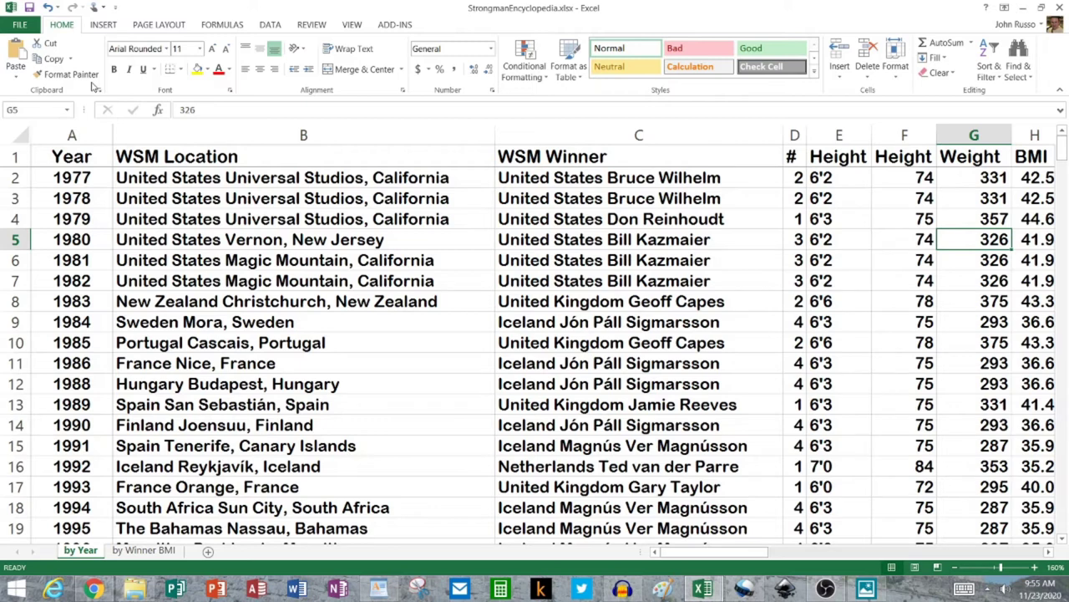
# Compare the heights of the 1982 to 1985 winners in feet and inches, and check the 1983 winner's weight.
pyautogui.press('Left')
pyautogui.press('Left')
pyautogui.press('Down')
pyautogui.press('Down')
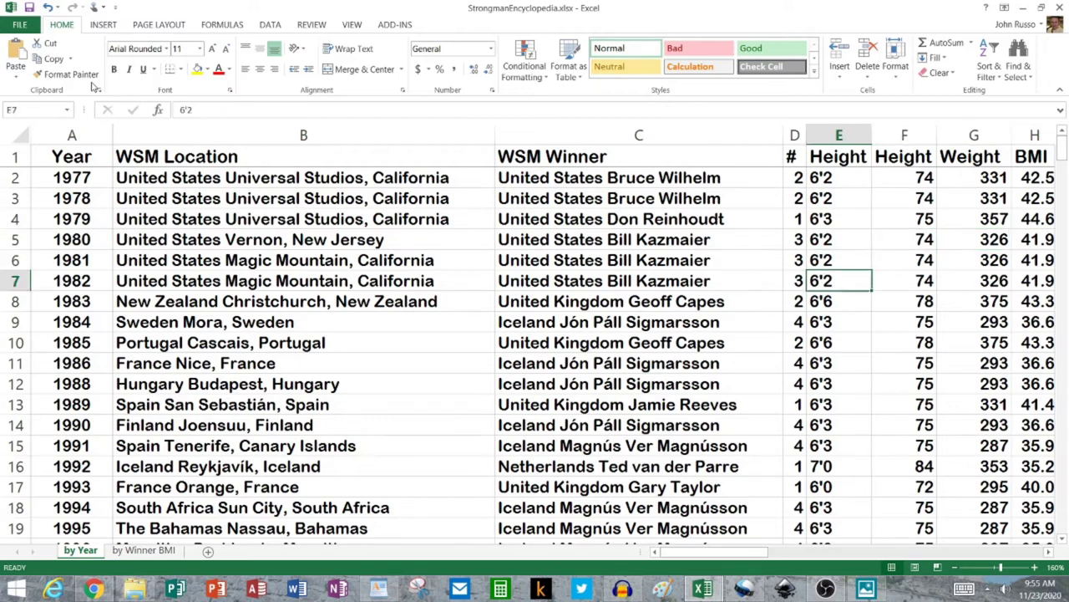
pyautogui.press('Down')
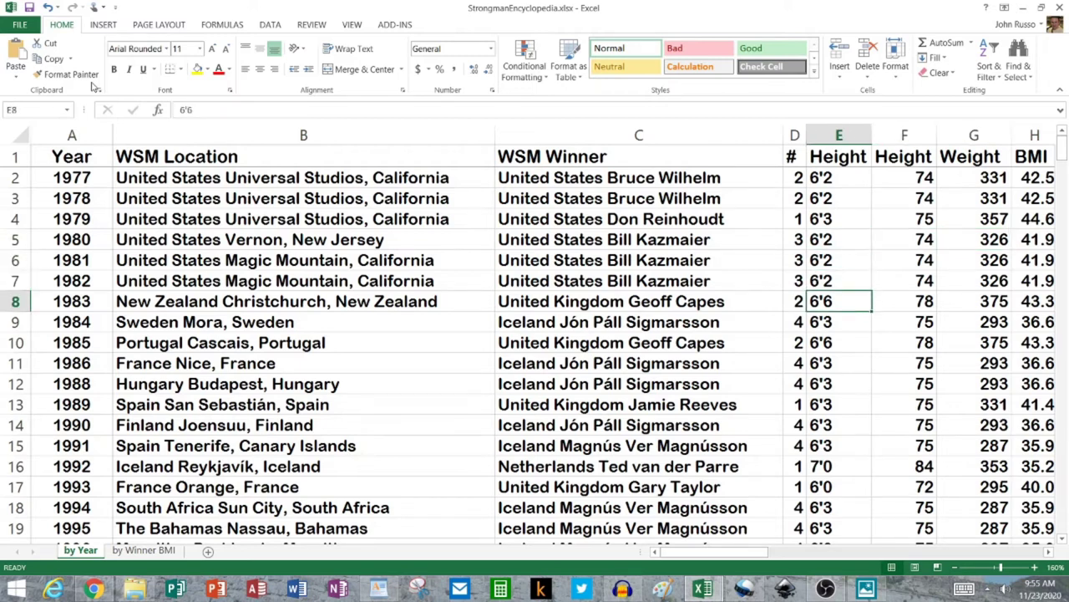
pyautogui.press('Down')
pyautogui.press('Down')
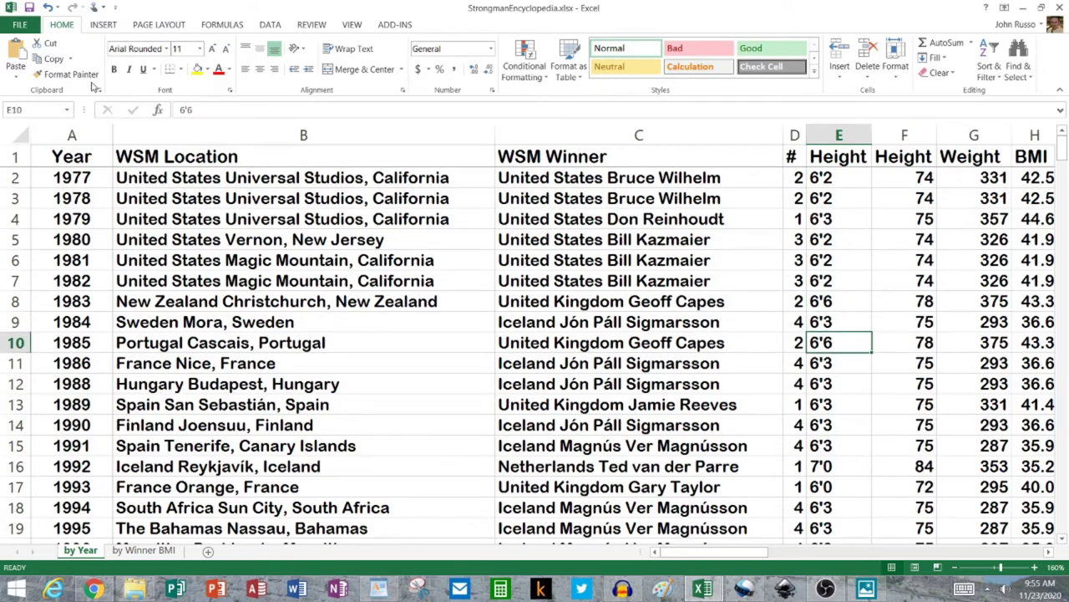
pyautogui.press('Up')
pyautogui.press('Up')
pyautogui.press('Right')
pyautogui.press('Right')
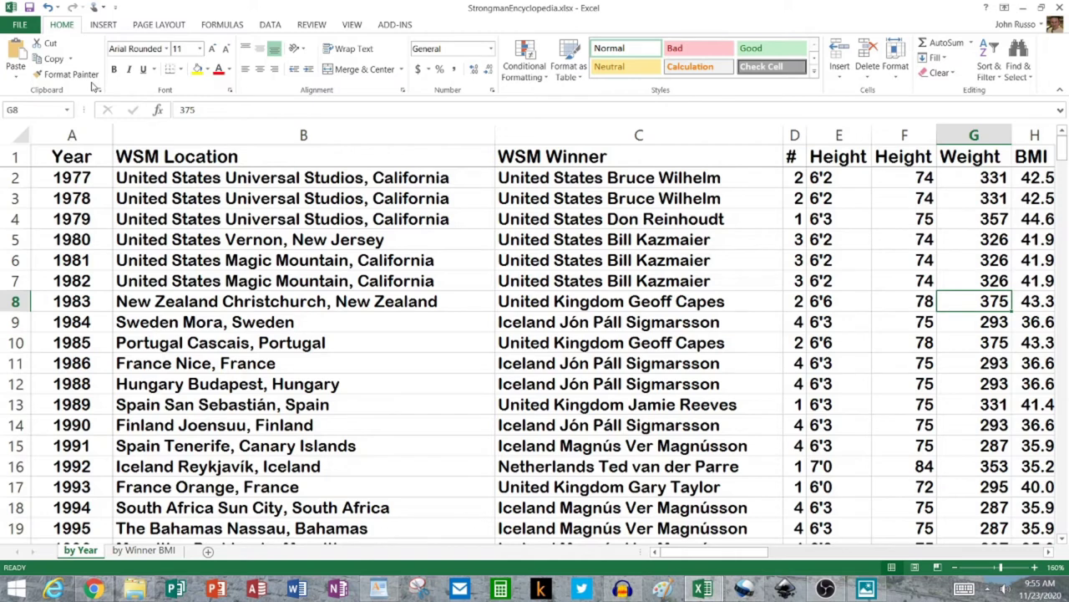
# Go through the winners' weights again from 1977 through 1986.
pyautogui.press('Up')
pyautogui.press('Up')
pyautogui.press('Up')
pyautogui.press('Up')
pyautogui.press('Up')
pyautogui.press('Up')
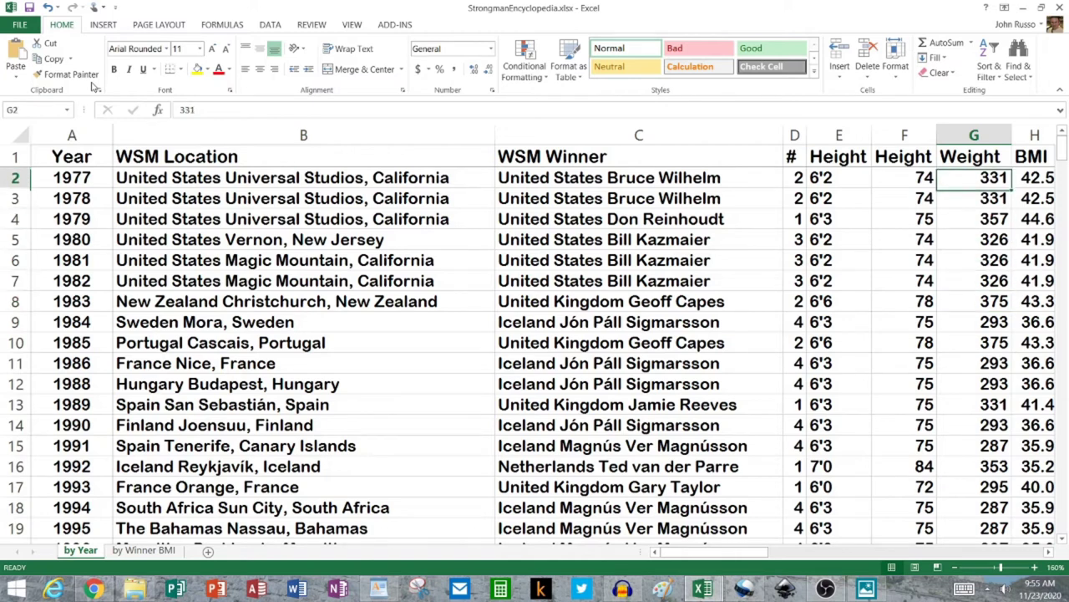
pyautogui.press('Down')
pyautogui.press('Down')
pyautogui.press('Down')
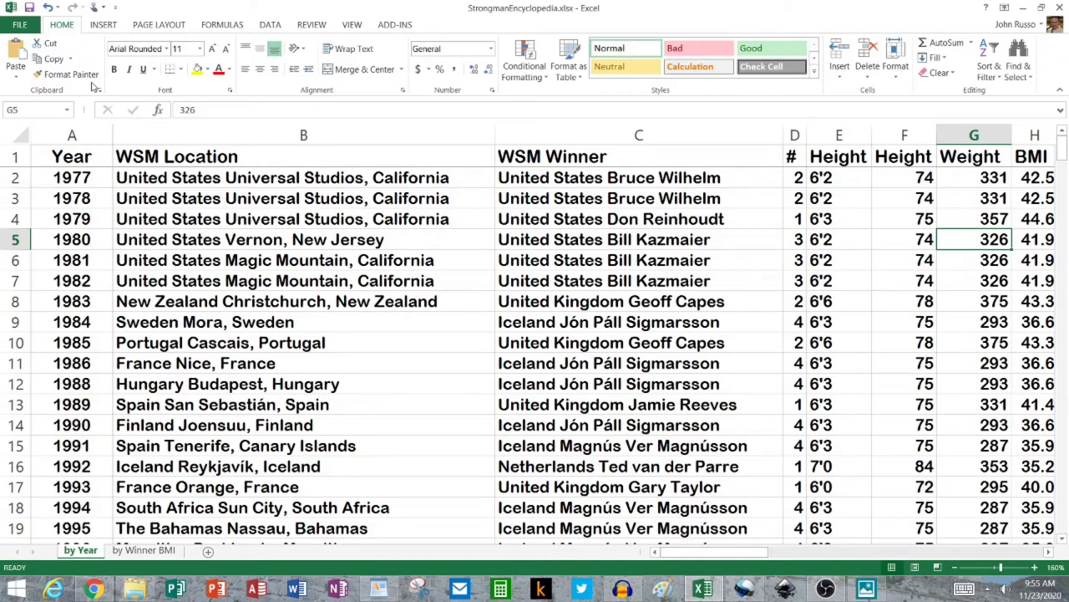
pyautogui.press('Down')
pyautogui.press('Down')
pyautogui.press('Down')
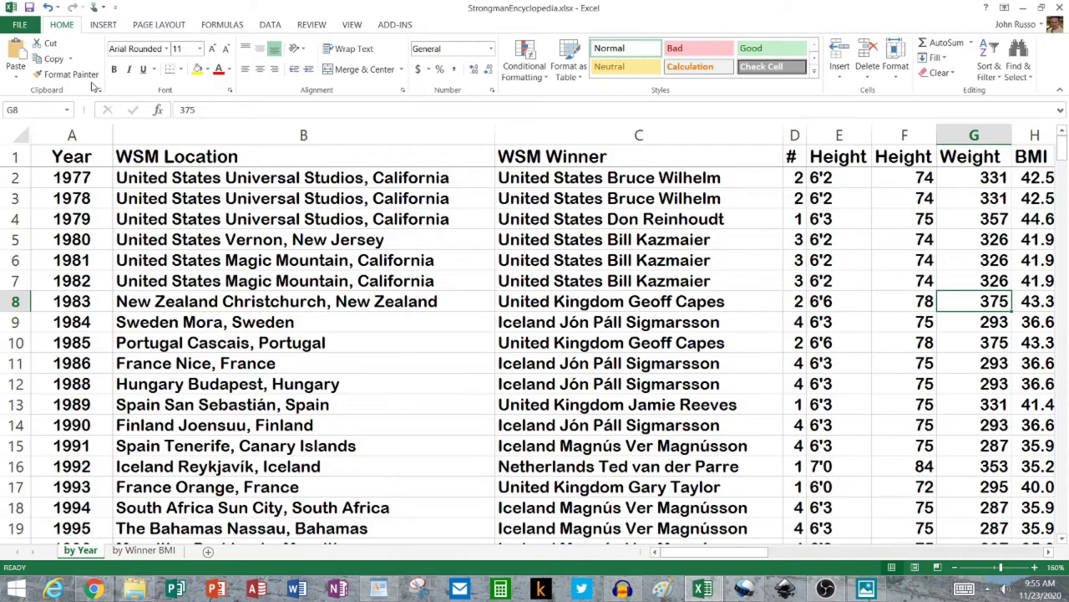
pyautogui.press('Down')
pyautogui.press('Down')
pyautogui.press('Down')
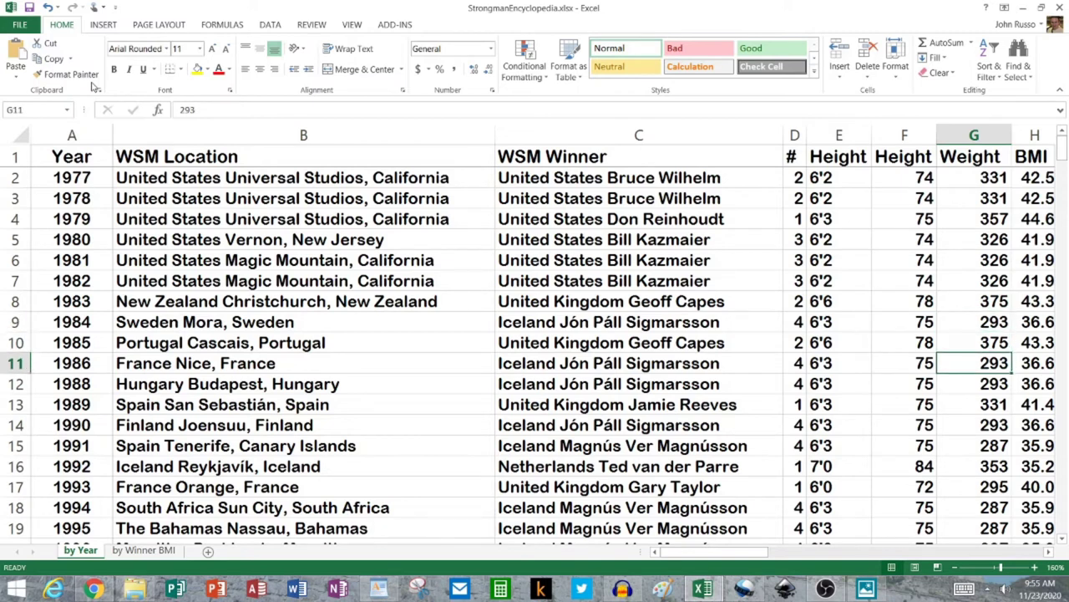
# Examine the number of titles in the # column for the 1986 to 1991 winners.
pyautogui.press('Left')
pyautogui.press('Left')
pyautogui.press('Left')
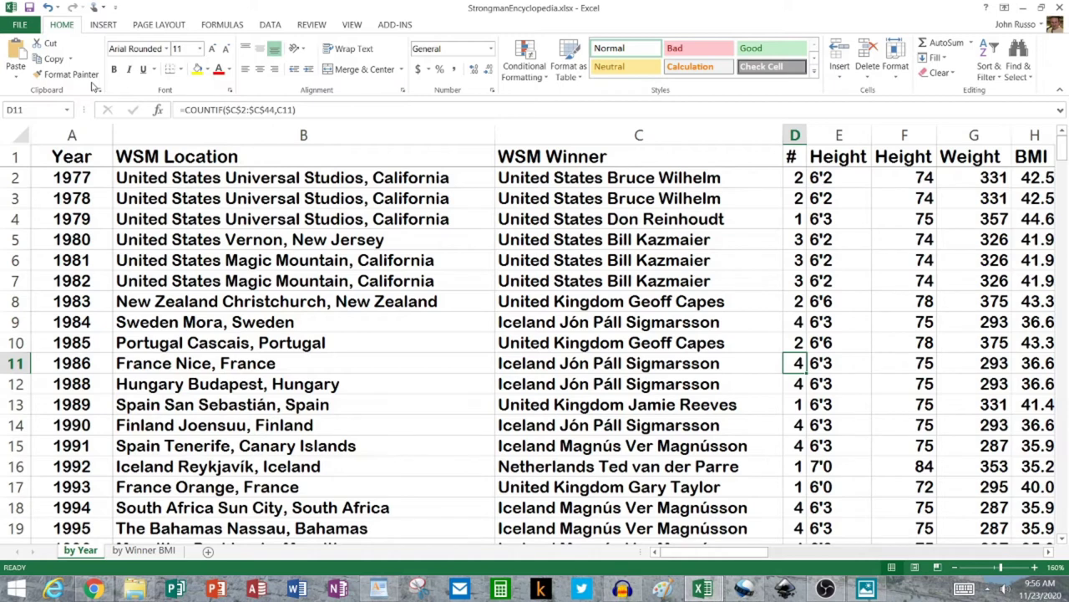
pyautogui.press('Down')
pyautogui.press('Down')
pyautogui.press('Down')
pyautogui.press('Down')
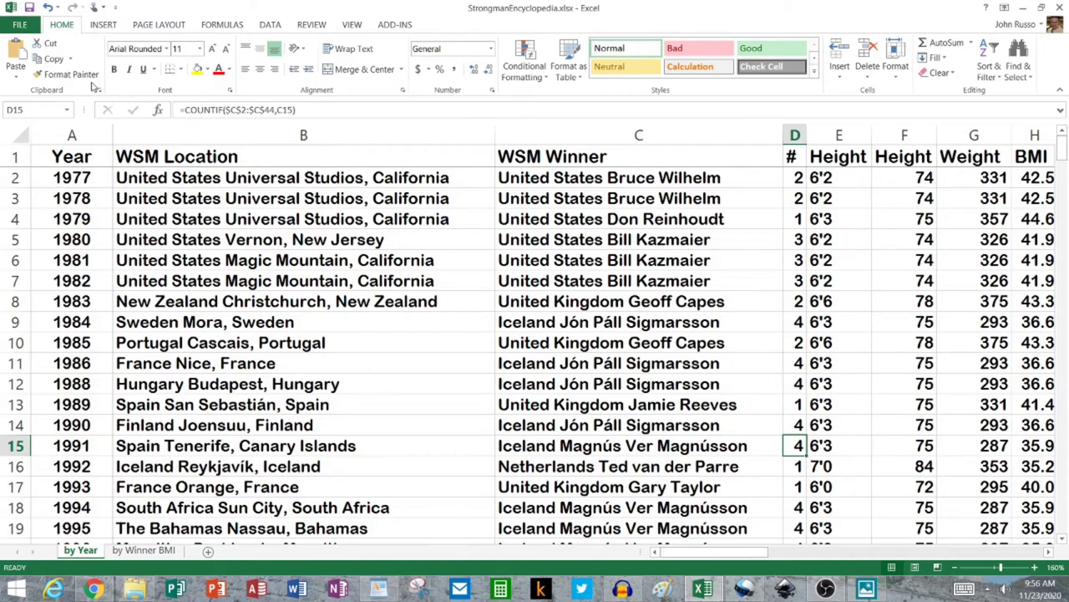
# Examine the title counts of the 1992 to 1999 winners, going back to Jouko Ahola's 1997 entry.
pyautogui.press('Down')
pyautogui.press('Down')
pyautogui.press('Down')
pyautogui.press('Down')
pyautogui.press('Down')
pyautogui.press('Down')
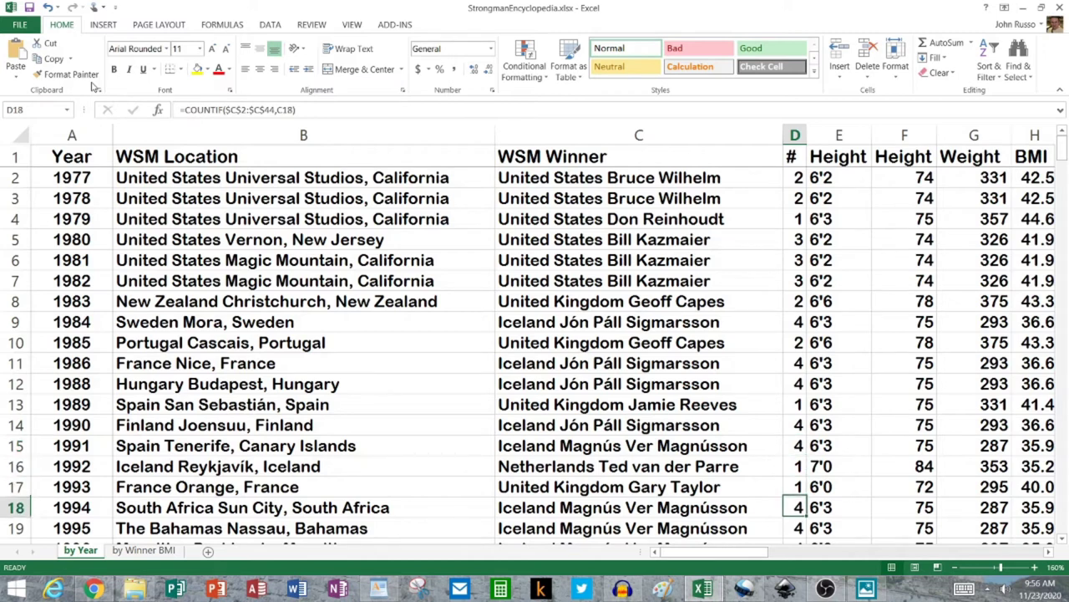
pyautogui.press('Down')
pyautogui.press('Down')
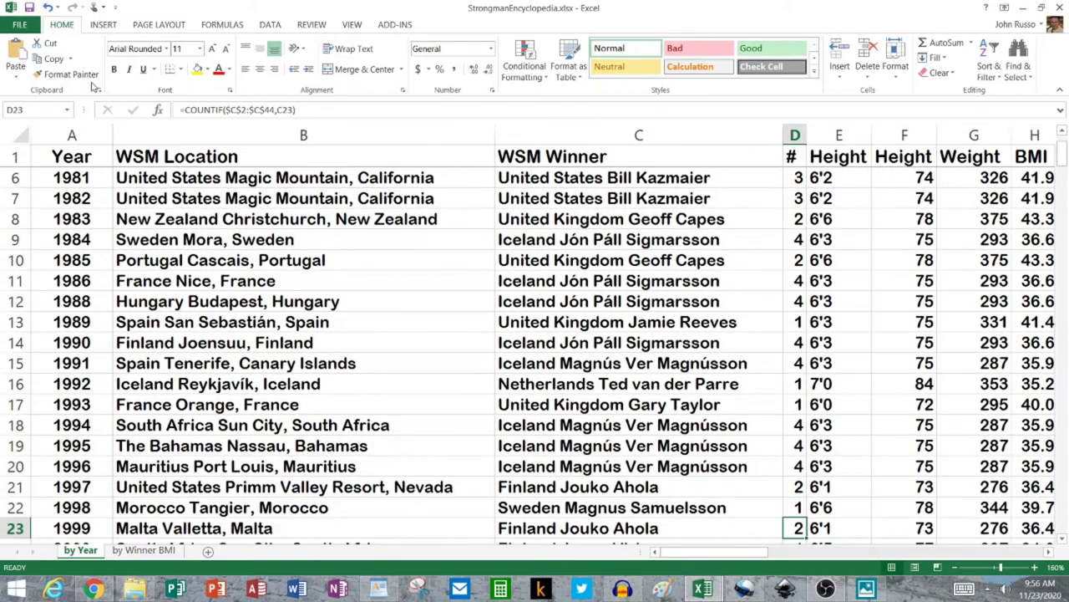
pyautogui.press('Up')
pyautogui.press('Up')
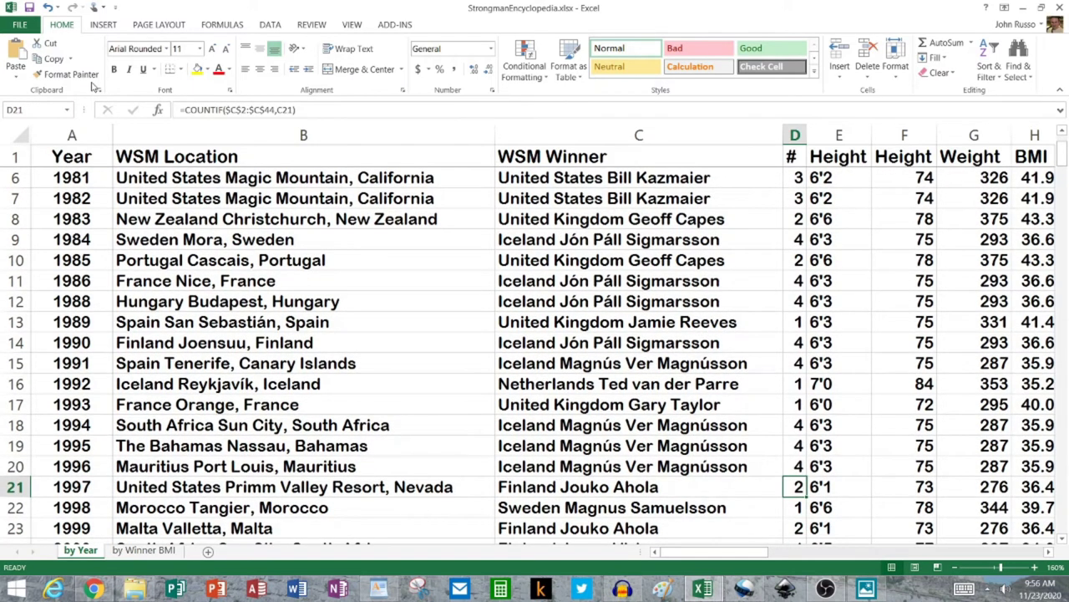
# Examine the title counts in the # column for the 1998 to 2002 winners.
pyautogui.press('Down')
pyautogui.press('Down')
pyautogui.press('Down')
pyautogui.press('Down')
pyautogui.press('Down')
pyautogui.press('Down')
pyautogui.press('Down')
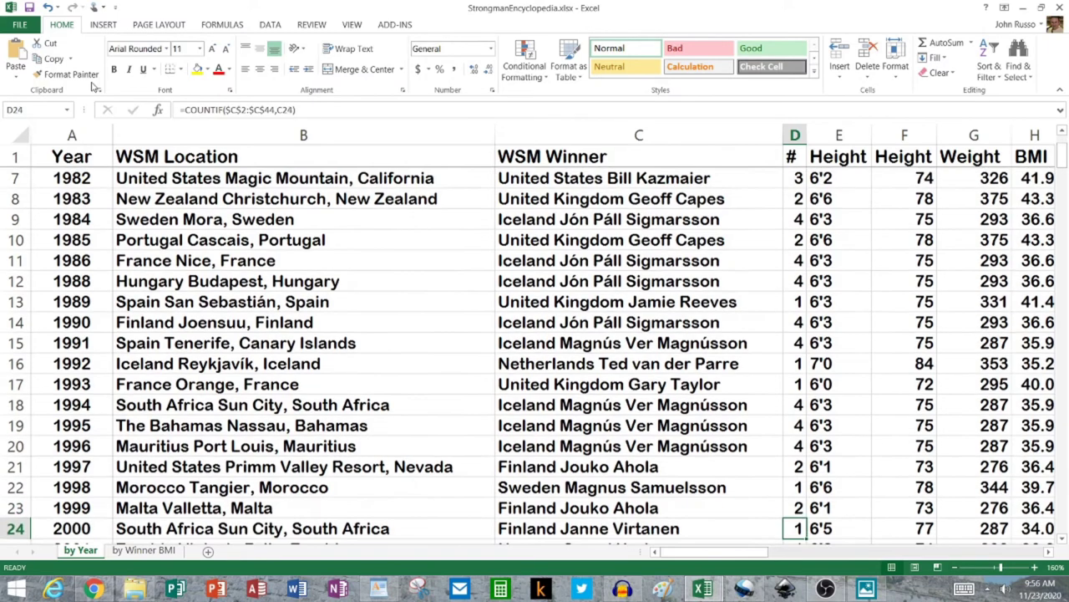
pyautogui.press('Up')
pyautogui.press('Up')
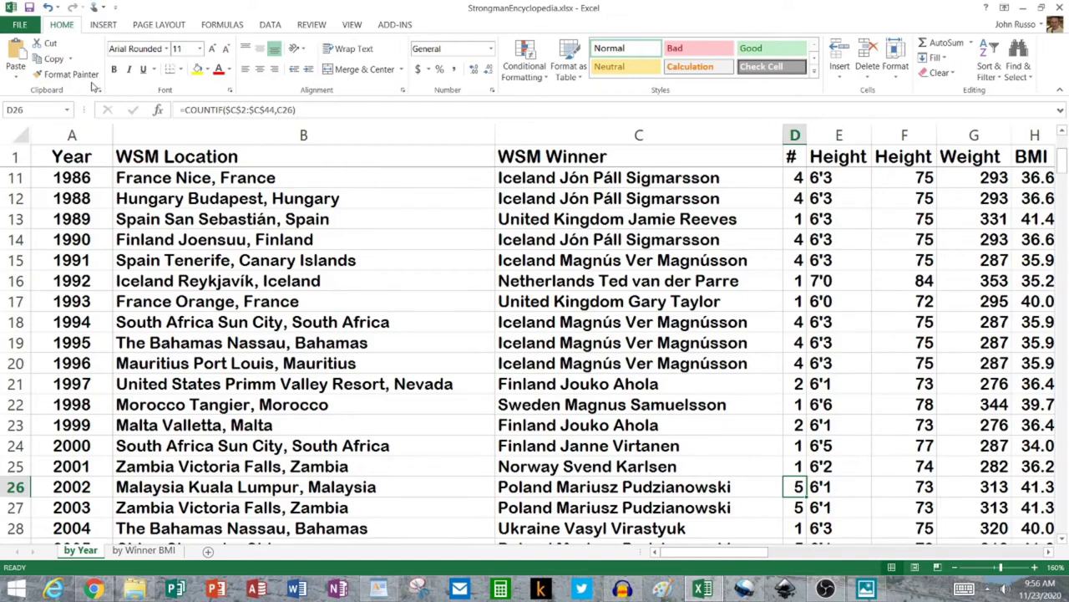
# Examine the title counts of the 2003 to 2009 winners, from Mariusz Pudzianowski to Žydrūnas Savickas.
pyautogui.press('Down')
pyautogui.press('Down')
pyautogui.press('Down')
pyautogui.press('Down')
pyautogui.press('Down')
pyautogui.press('Down')
pyautogui.press('Down')
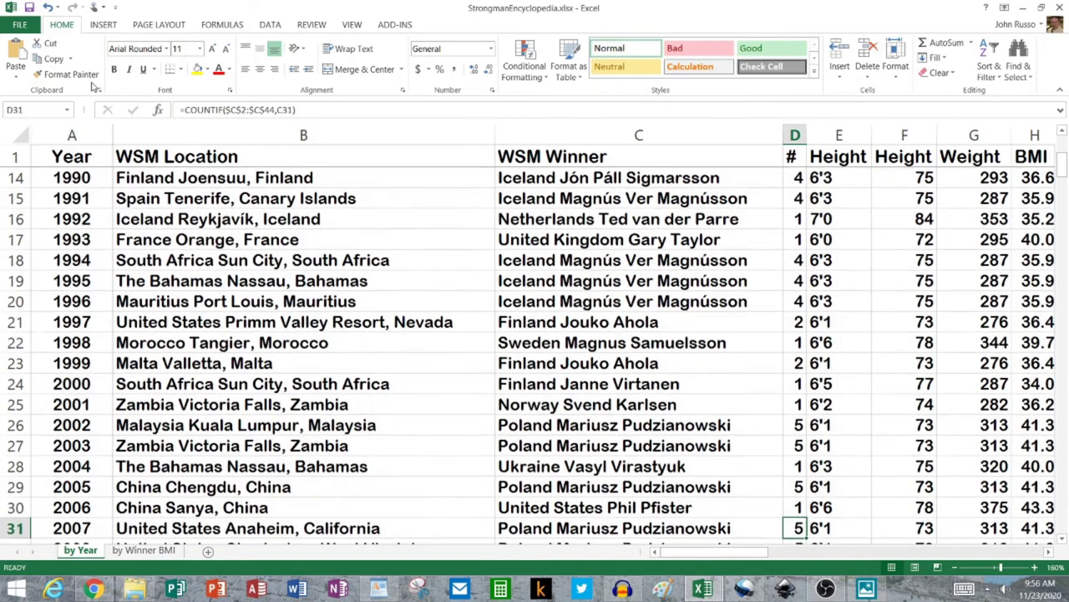
pyautogui.press('Down')
pyautogui.press('Down')
pyautogui.press('Up')
pyautogui.press('Up')
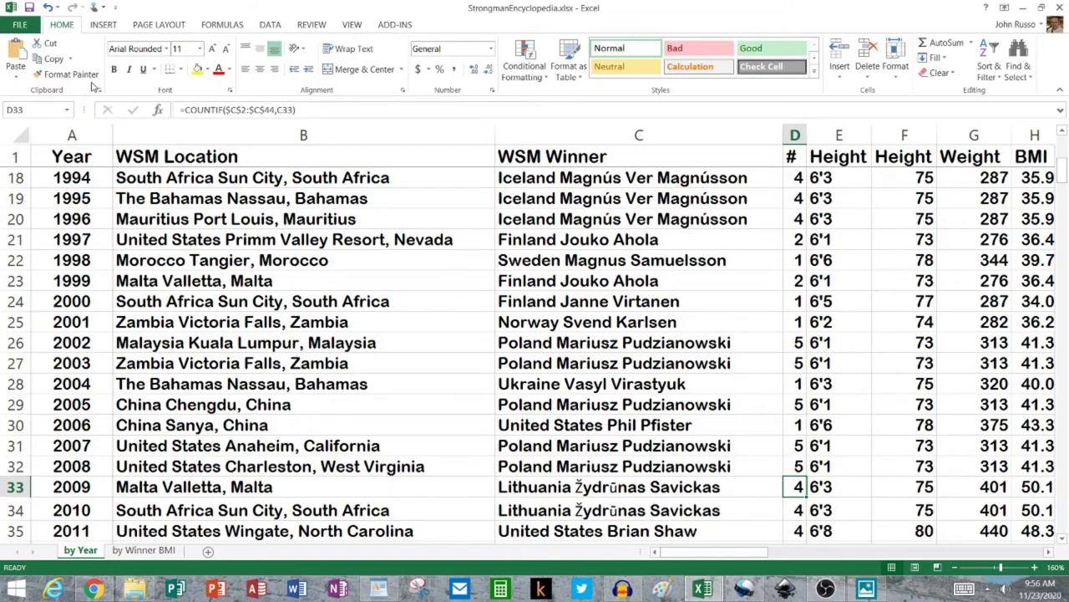
# Go through the title counts of the 2010 to 2020 winners, ending at Oleksii Novikov's entry.
pyautogui.press('Down')
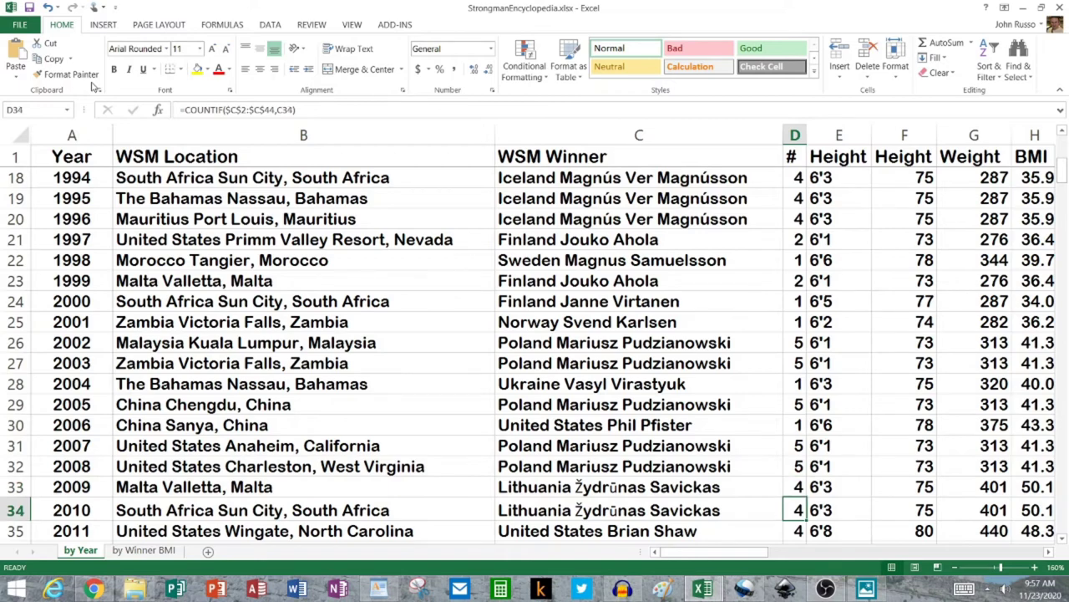
pyautogui.press('Down')
pyautogui.press('Down')
pyautogui.press('Up')
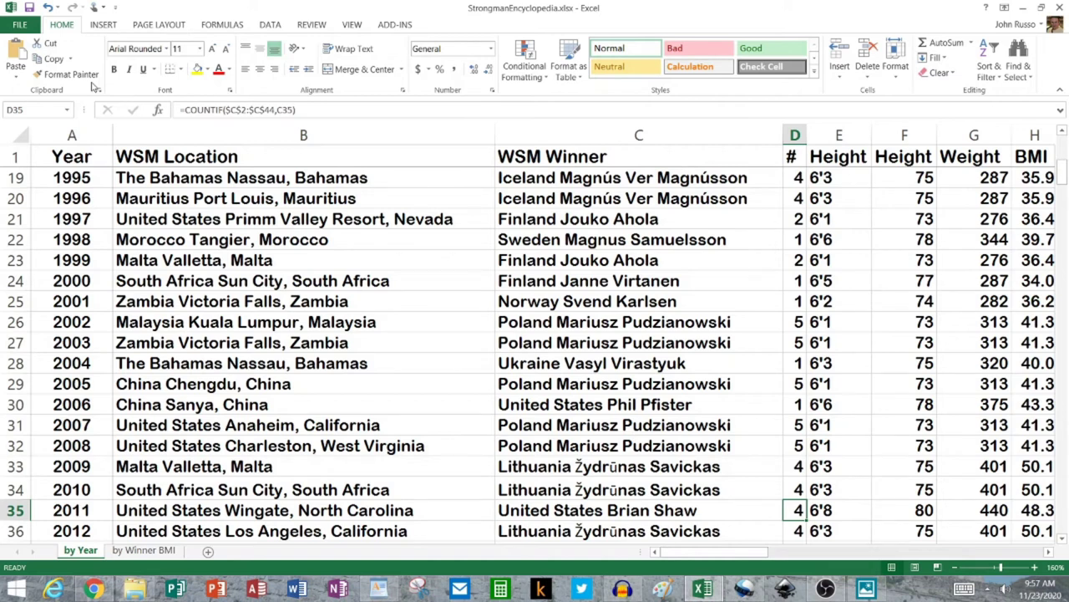
pyautogui.press('Down')
pyautogui.press('Down')
pyautogui.press('Down')
pyautogui.press('Down')
pyautogui.press('Down')
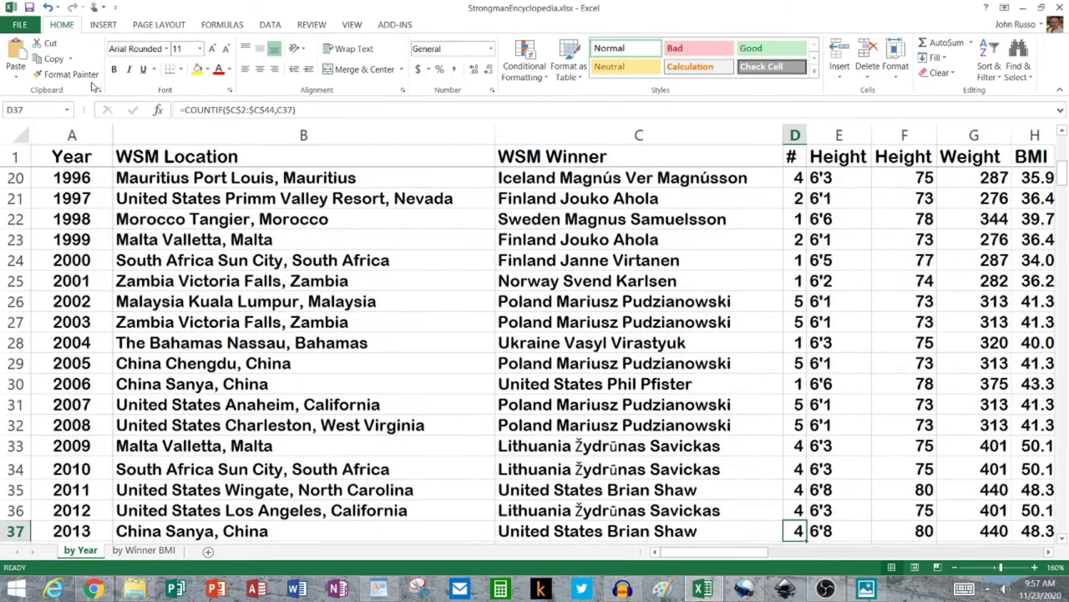
pyautogui.press('Down')
pyautogui.press('Down')
pyautogui.press('Down')
pyautogui.press('Down')
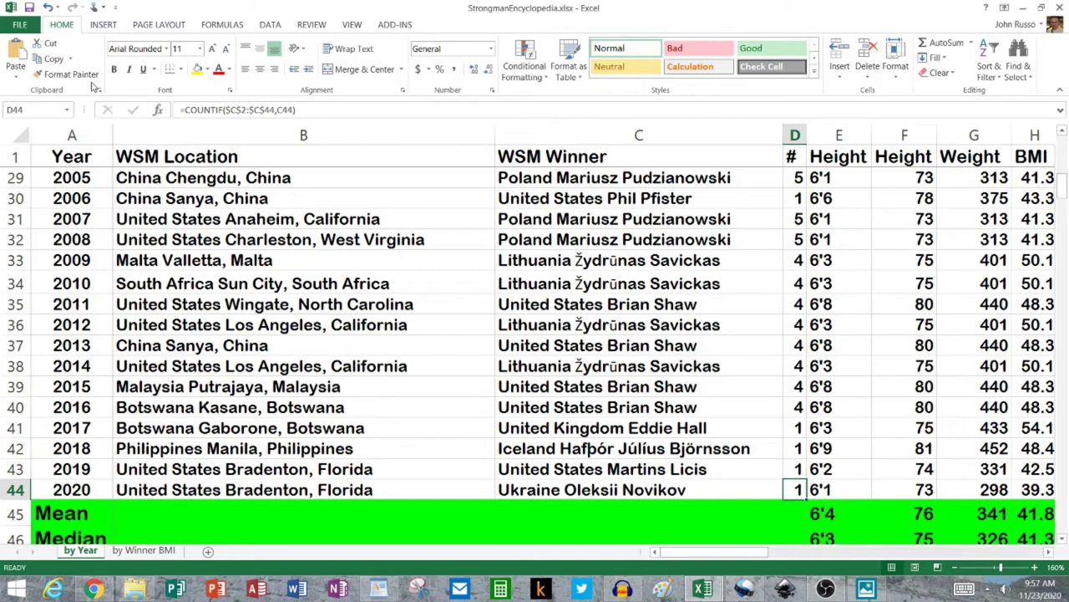
# Review the Mean, Median and Mode summary rows below the winners list, continuing down to the Winner Height chart.
pyautogui.press('Left')
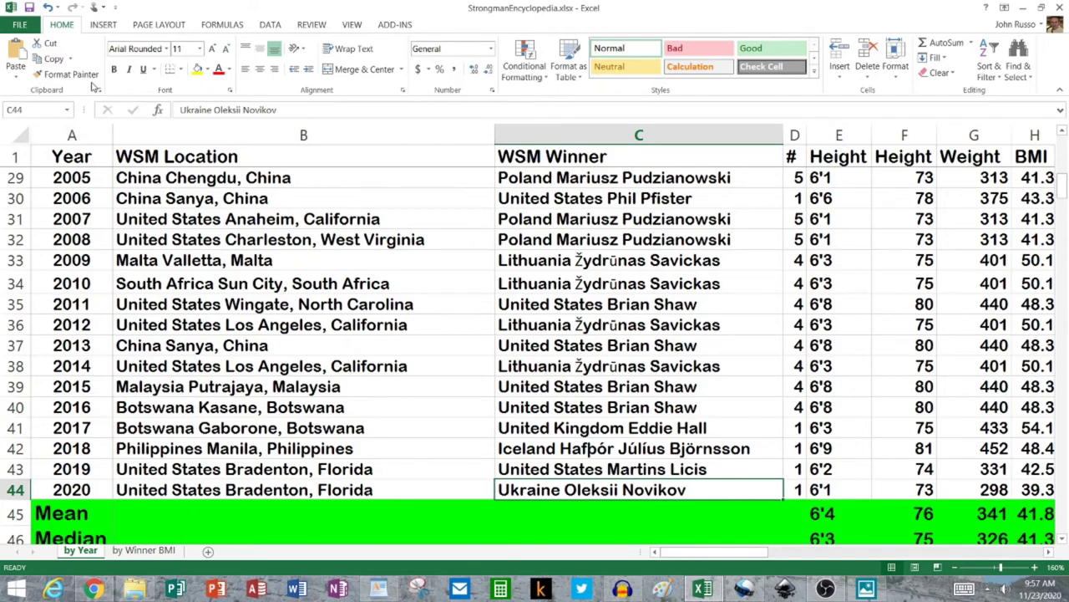
pyautogui.press('Down')
pyautogui.press('Down')
pyautogui.press('Down')
pyautogui.press('Down')
pyautogui.press('Down')
pyautogui.press('Down')
pyautogui.press('Down')
pyautogui.press('Down')
pyautogui.press('Down')
pyautogui.press('Down')
pyautogui.press('Down')
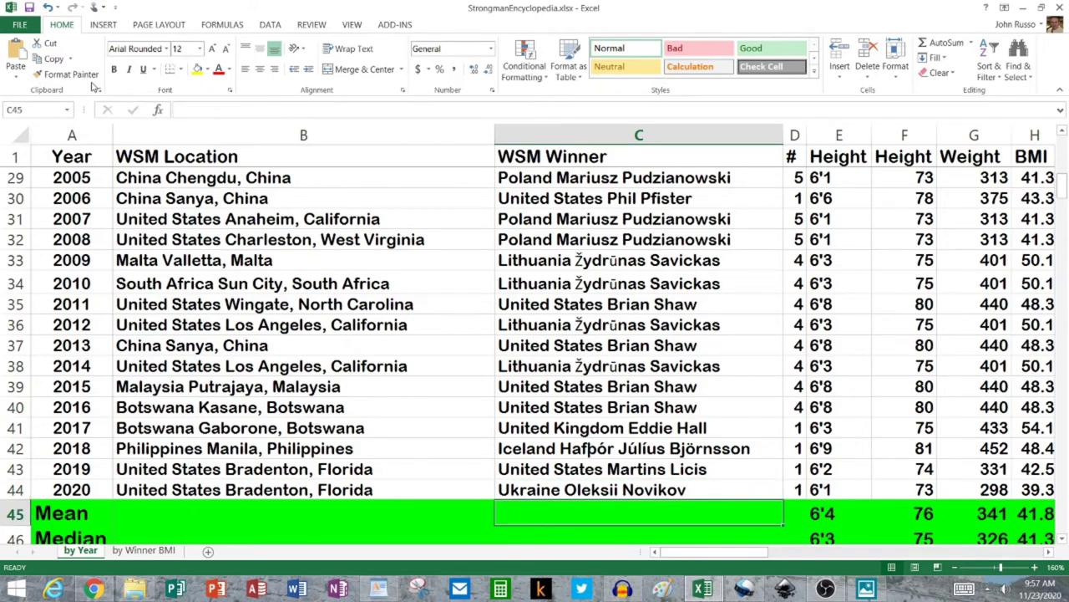
pyautogui.press('Down')
pyautogui.press('Down')
pyautogui.press('Down')
pyautogui.press('Down')
pyautogui.press('Down')
pyautogui.press('Down')
pyautogui.press('Down')
pyautogui.press('Down')
pyautogui.press('Down')
pyautogui.press('Down')
pyautogui.press('Down')
pyautogui.press('Down')
pyautogui.press('Down')
pyautogui.press('Down')
pyautogui.press('Down')
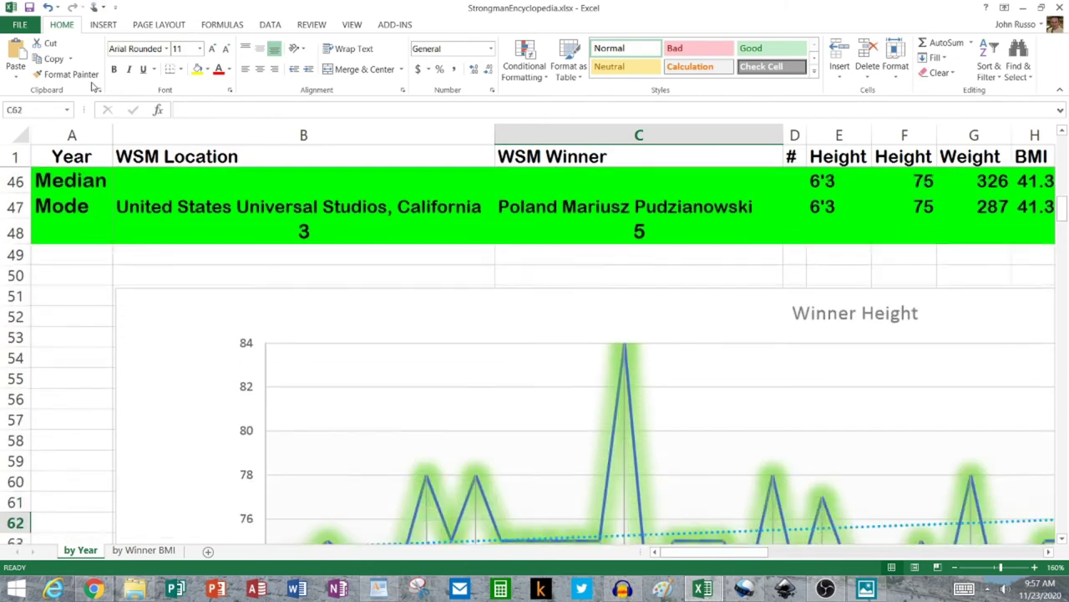
# Examine the full Winner Weight chart and its trendline with the sheet zoomed out to 110%.
pyautogui.press('Down')
pyautogui.press('Down')
pyautogui.press('Down')
pyautogui.press('Down')
pyautogui.press('Down')
pyautogui.press('Down')
pyautogui.press('Down')
pyautogui.press('Down')
pyautogui.press('Down')
pyautogui.press('Down')
pyautogui.press('Down')
pyautogui.press('Down')
pyautogui.press('Down')
pyautogui.press('Down')
pyautogui.press('Down')
pyautogui.press('Down')
pyautogui.press('Down')
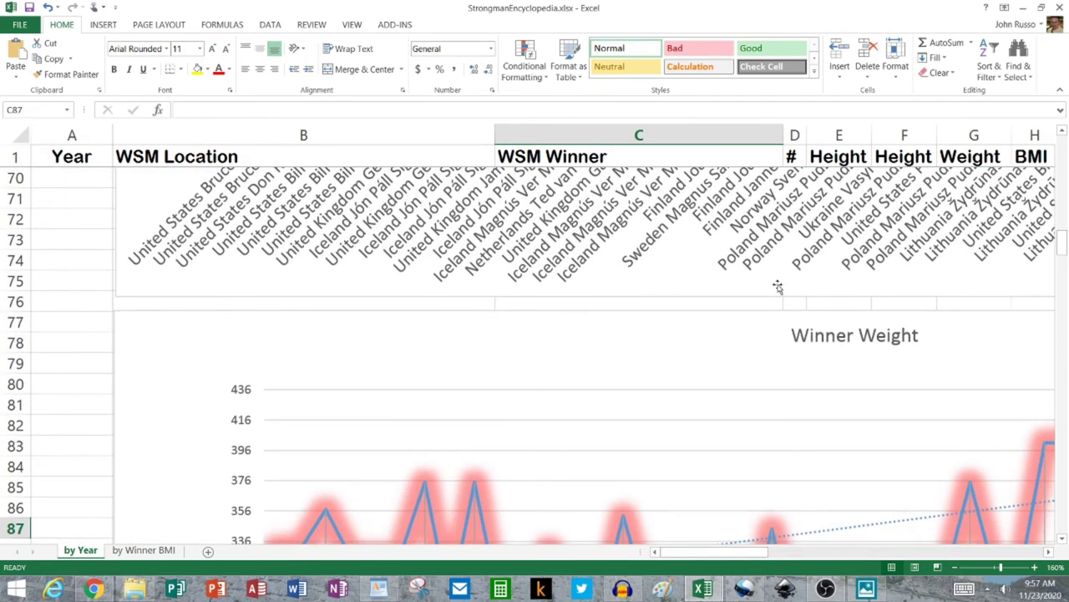
pyautogui.click(955, 569)
pyautogui.click(955, 569)
pyautogui.click(955, 569)
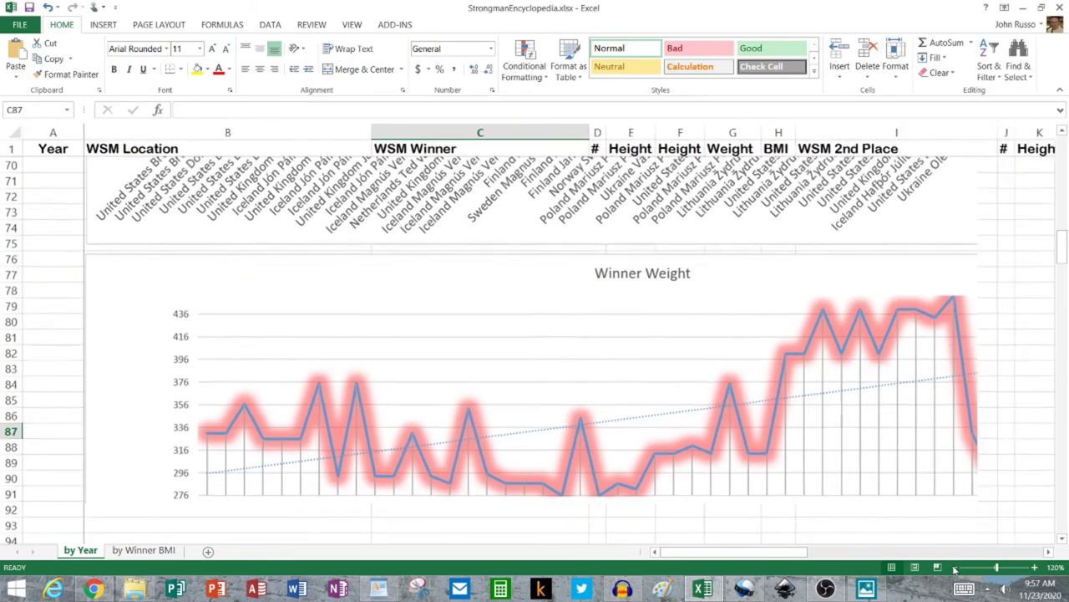
pyautogui.click(955, 569)
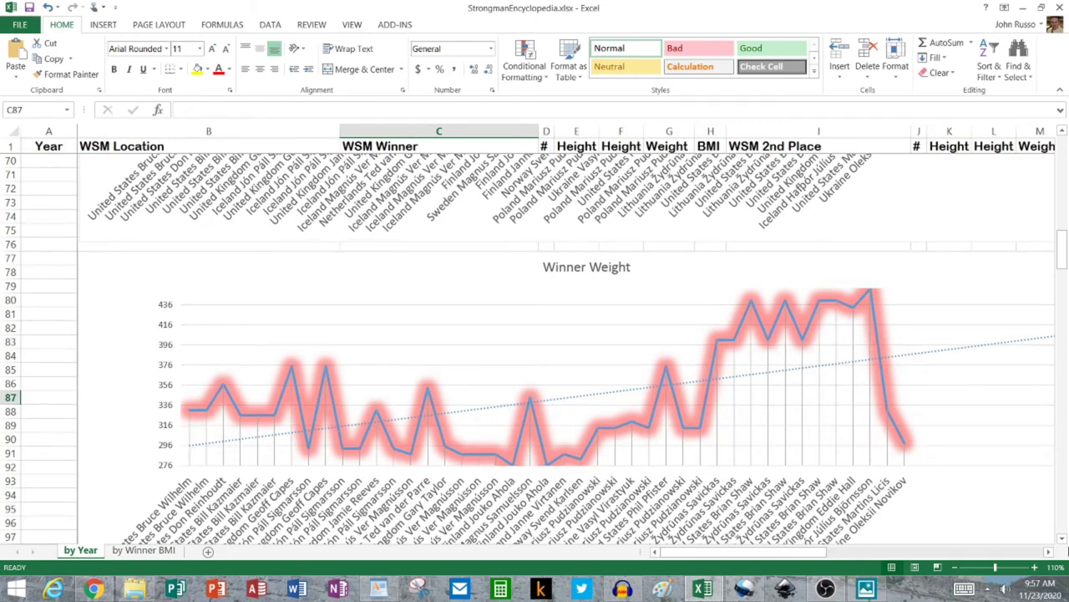
pyautogui.click(1062, 539)
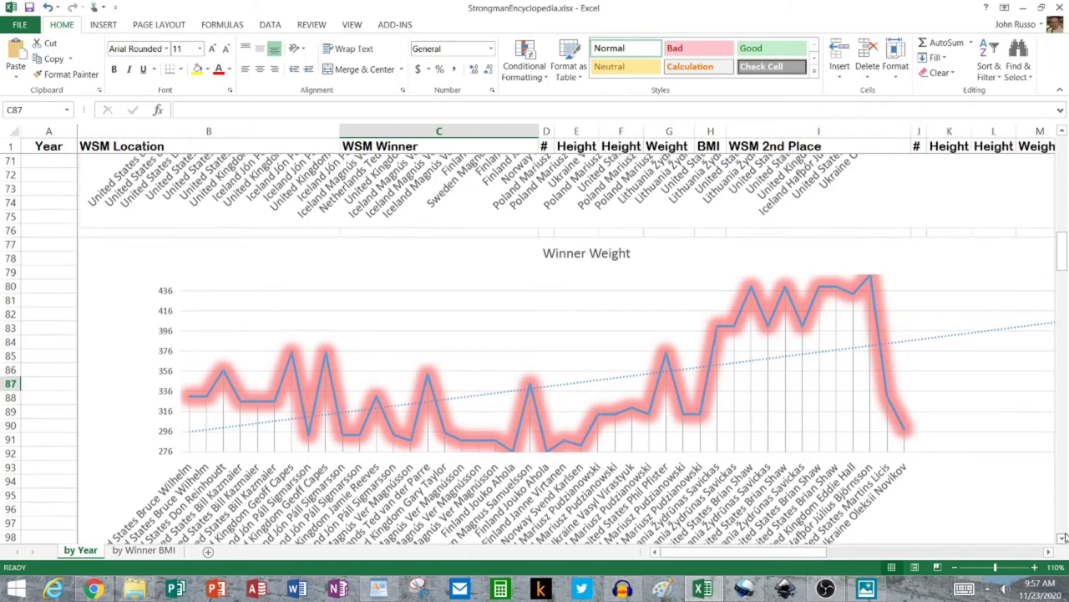
# Examine the Winner Height chart and its trendline, and compare it with the Winner Weight chart.
pyautogui.moveTo(1062, 242); pyautogui.dragTo(1063, 214)
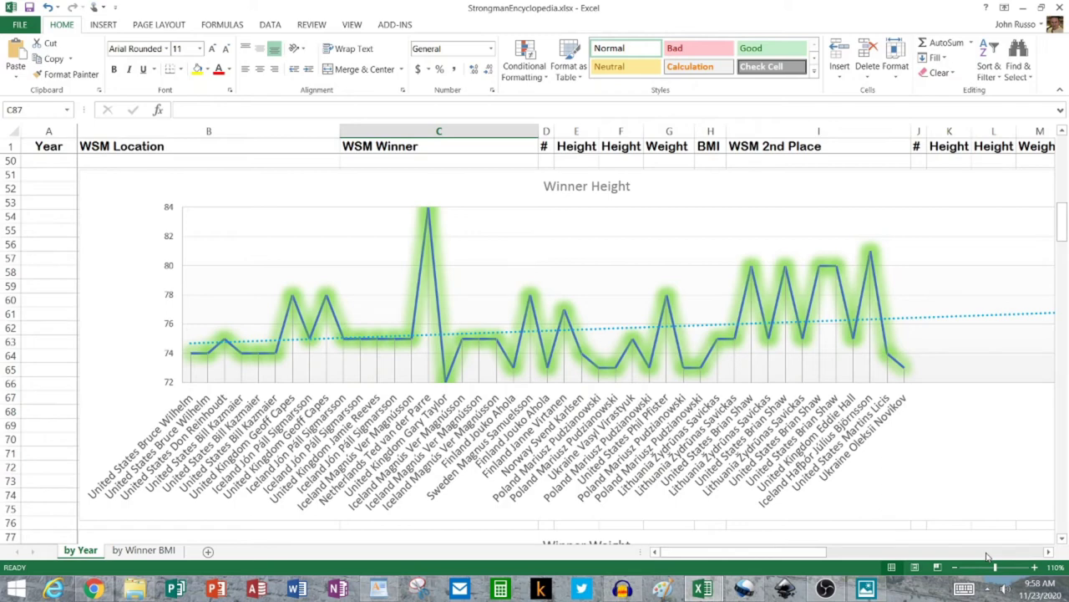
pyautogui.moveTo(1068, 601)
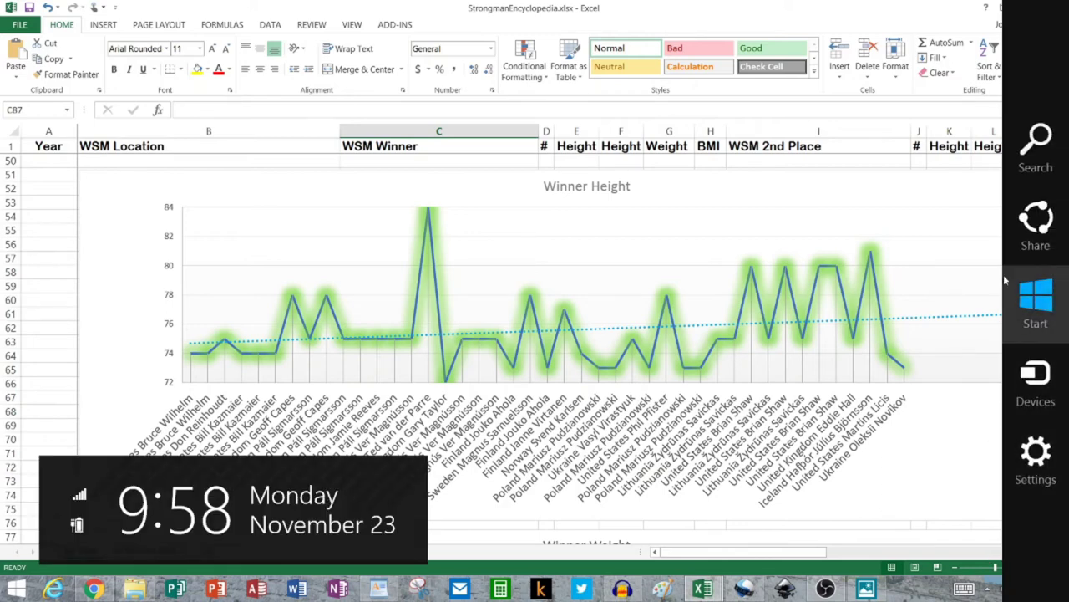
pyautogui.click(1045, 251)
pyautogui.moveTo(1064, 238); pyautogui.dragTo(1065, 269)
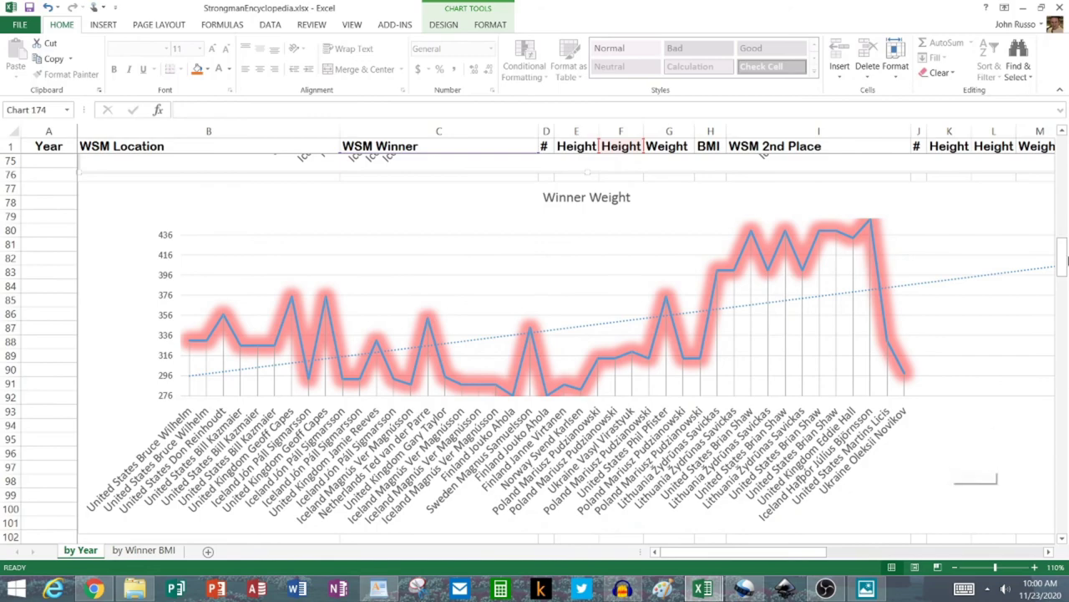
# Return to the start of the table and examine the column headings from WSM 2nd Place across to WSM 3rd Place.
pyautogui.moveTo(1063, 259); pyautogui.dragTo(1066, 143)
pyautogui.click(792, 147)
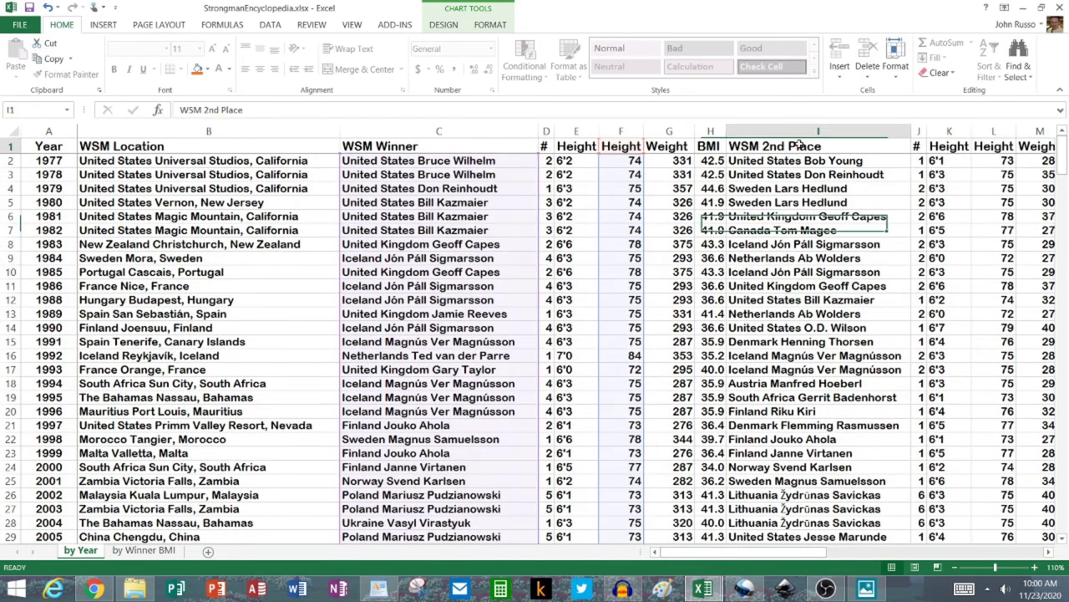
pyautogui.press('Right')
pyautogui.press('Right')
pyautogui.press('Right')
pyautogui.press('Right')
pyautogui.press('Right')
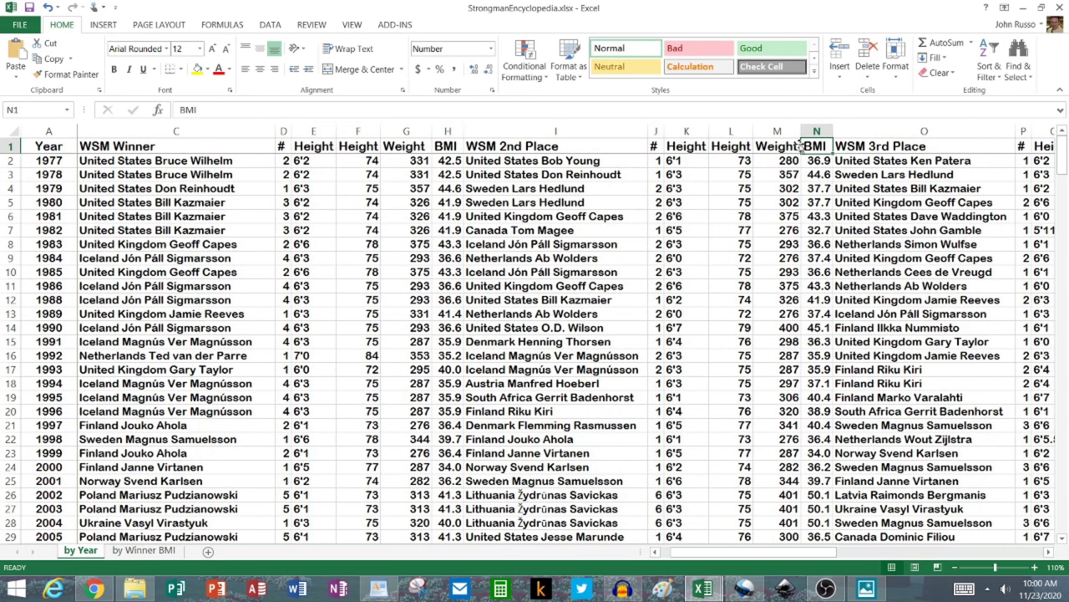
pyautogui.press('Right')
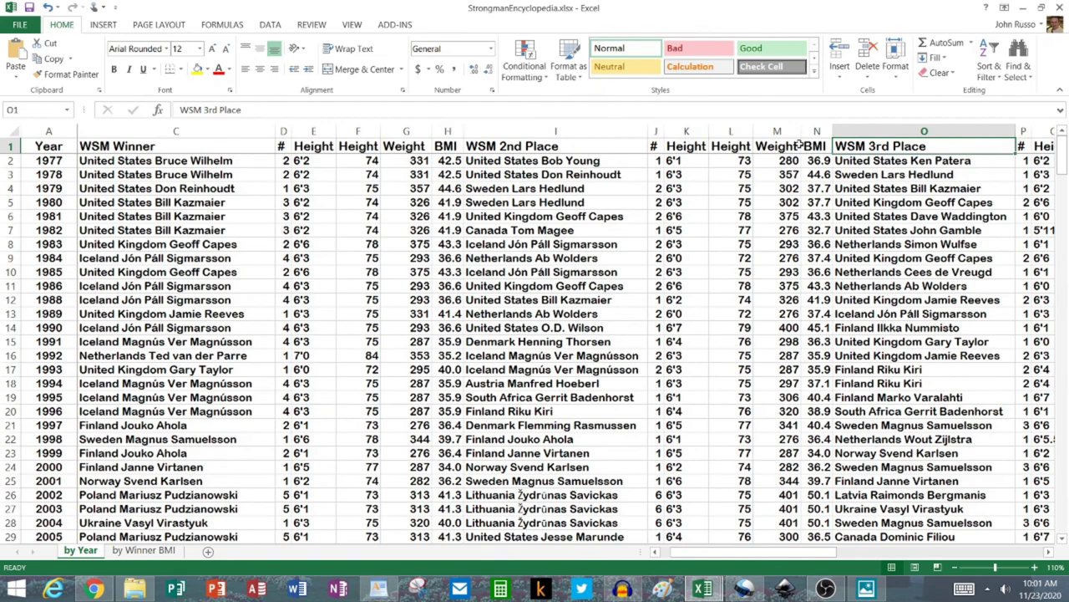
# Go back across the 1977 row to the runner-up's entry in the WSM 2nd Place column.
pyautogui.press('Down')
pyautogui.press('Left')
pyautogui.press('Left')
pyautogui.press('Left')
pyautogui.press('Left')
pyautogui.press('Left')
pyautogui.press('Left')
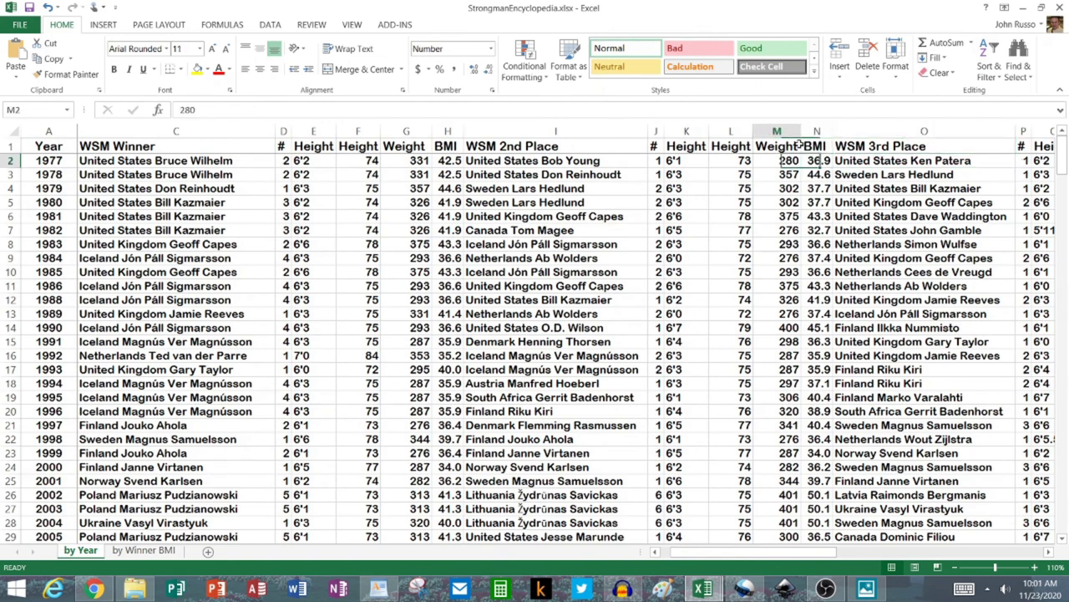